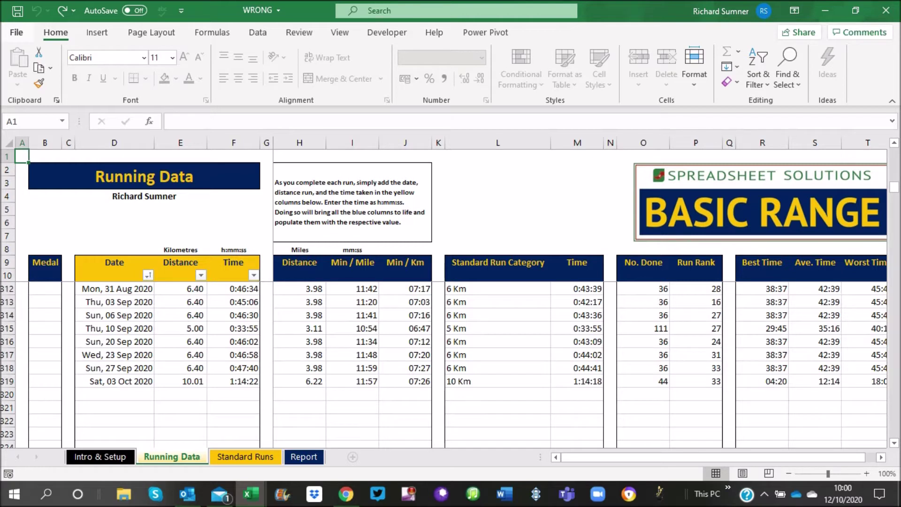
- Open the File backstage Home page from the Running Data workbook
click(16, 32)
- Create a blank workbook and check that cell D6 is Locked in Format Cells' Protection settings
key(Return)
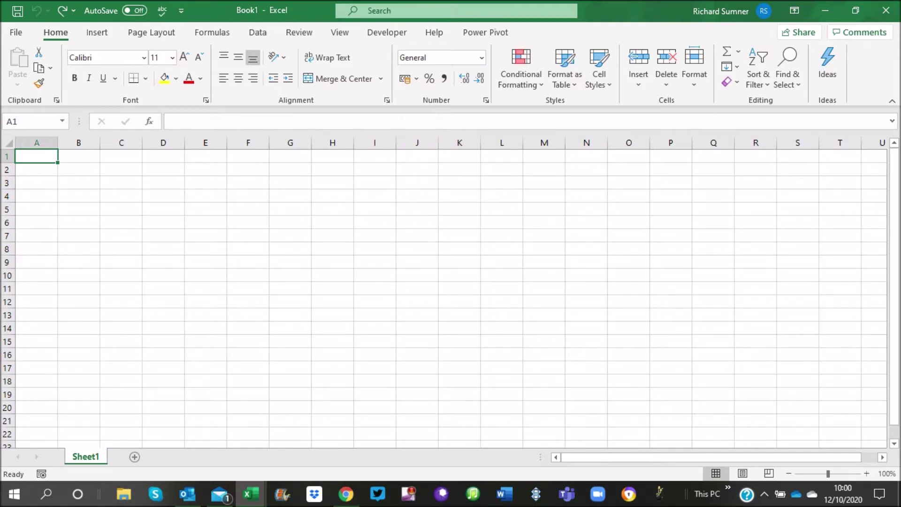
right_click(158, 222)
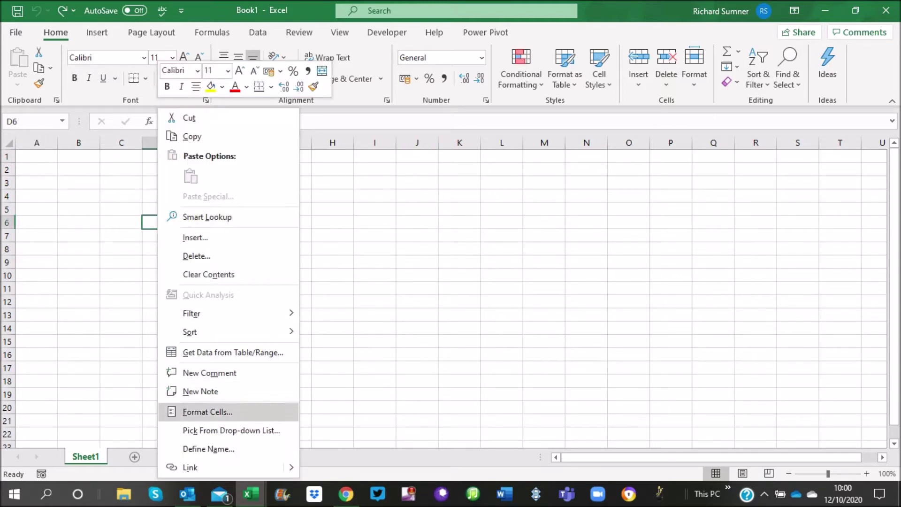
key(Return)
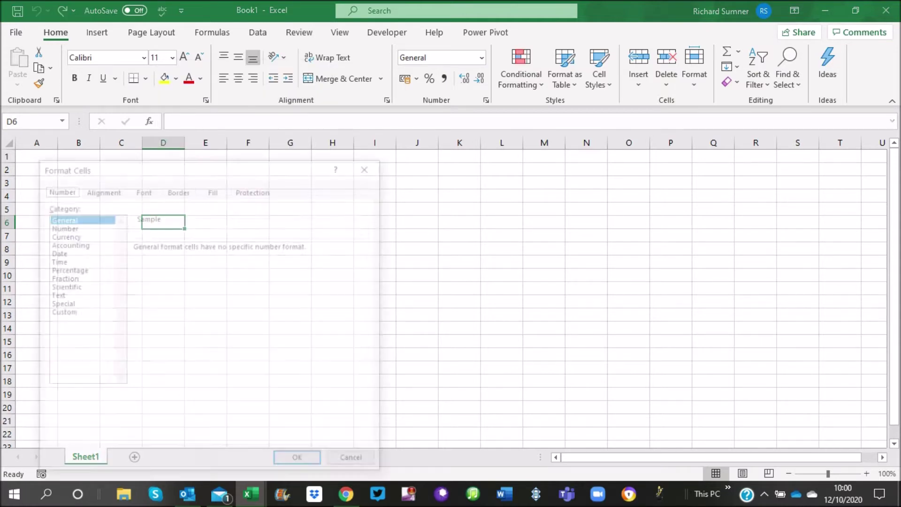
key(ctrl+shift+Tab)
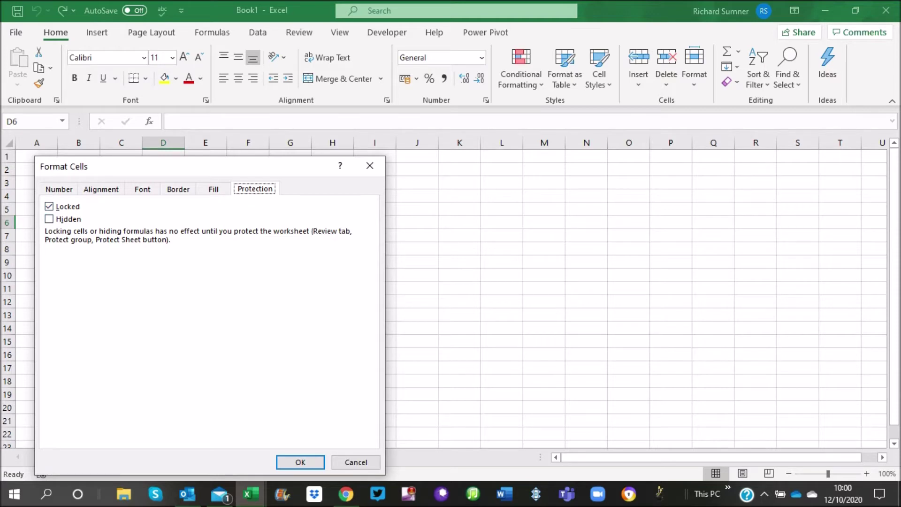
click(356, 462)
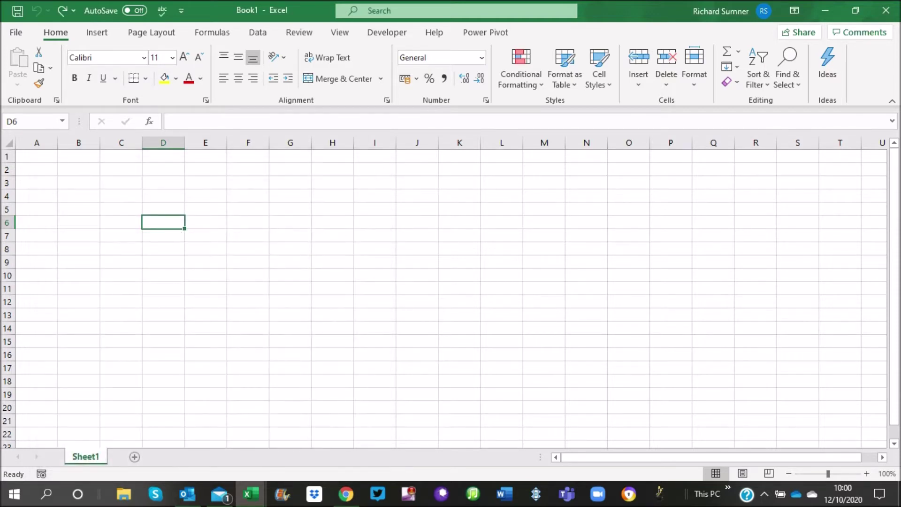
- Enter test text 'hh' in D6, then clear it and move to D7
text(hh)
key(Return)
click(163, 222)
key(Delete)
key(Return)
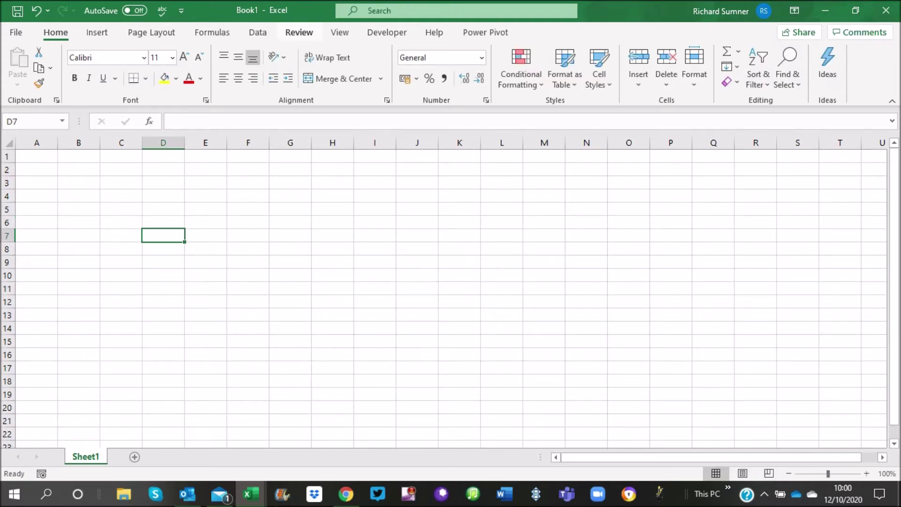
- Protect Sheet1 from the Review tab without a password
click(299, 32)
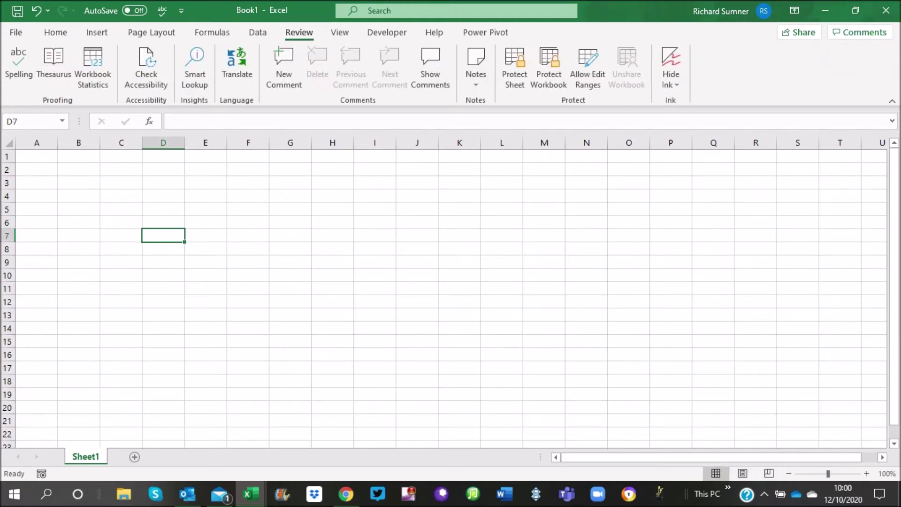
click(514, 66)
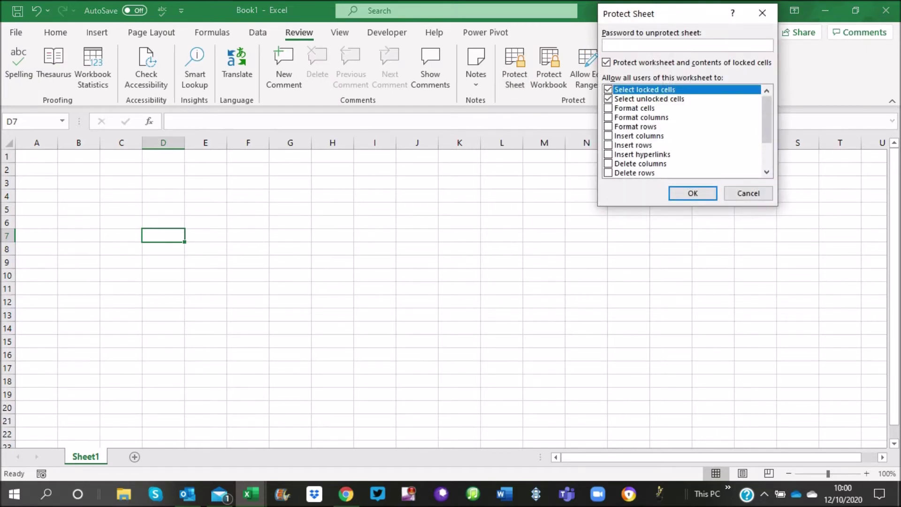
click(693, 193)
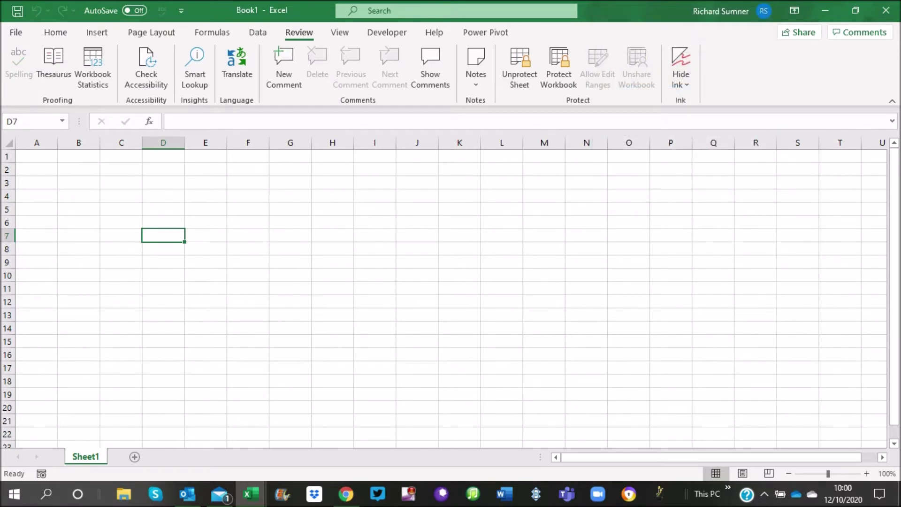
- Try deleting a cell, dismiss the protected-sheet warning, then unprotect the sheet
key(Delete)
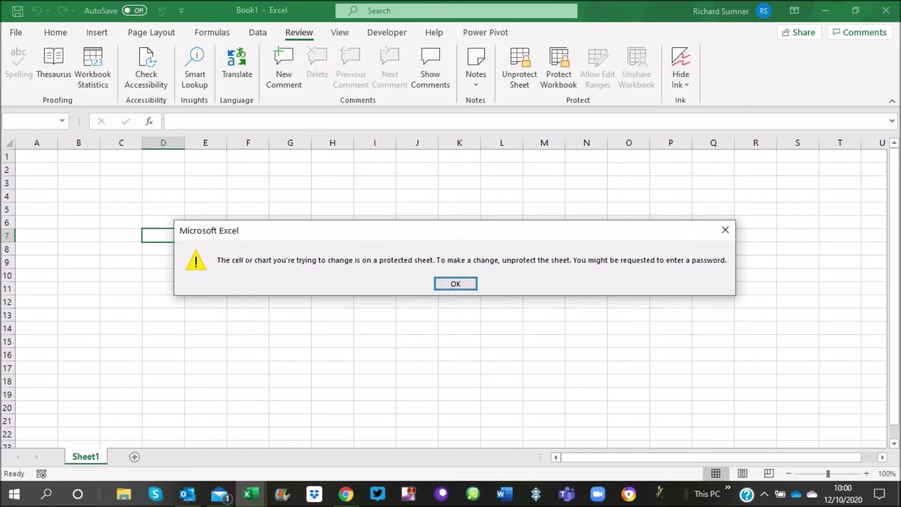
click(456, 284)
click(519, 66)
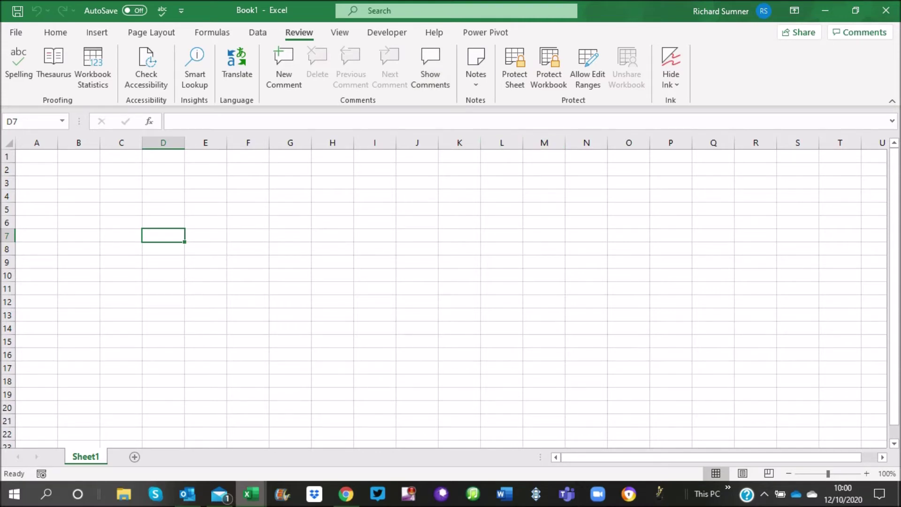
mouse_move(251, 494)
click(69, 439)
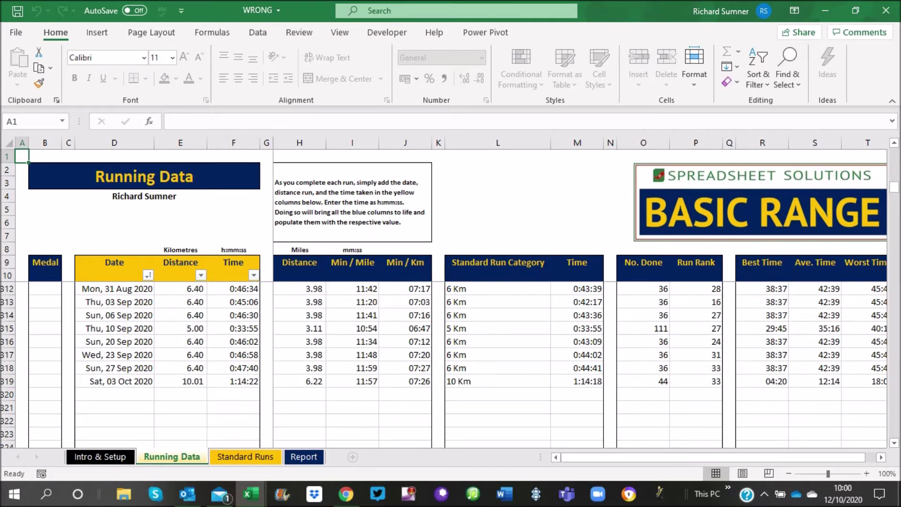
mouse_move(251, 494)
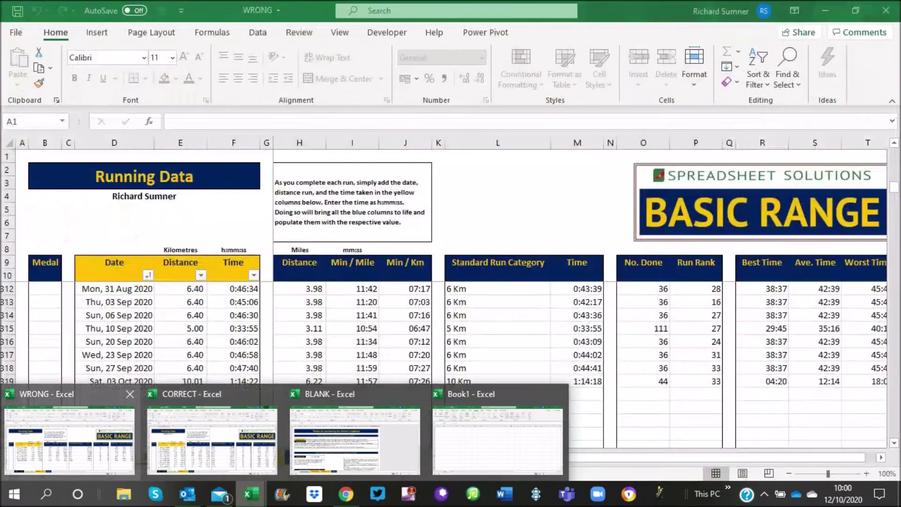
click(69, 439)
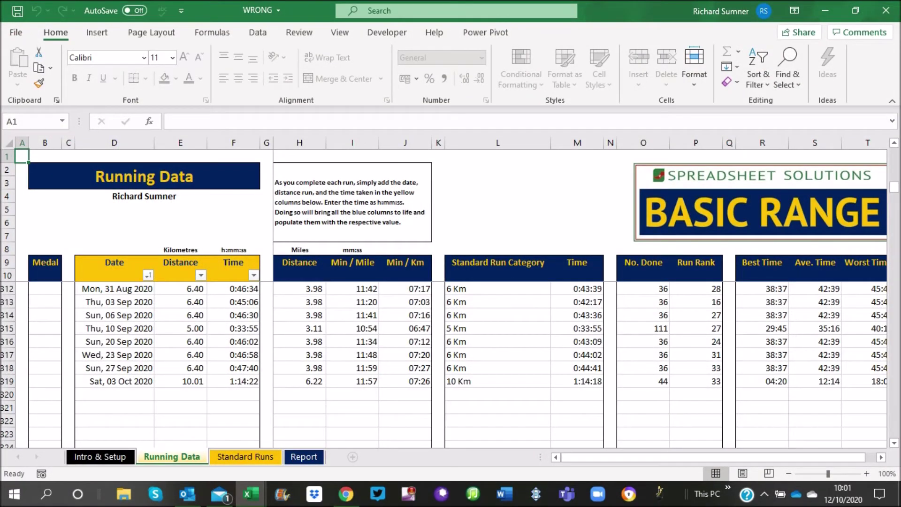
click(251, 493)
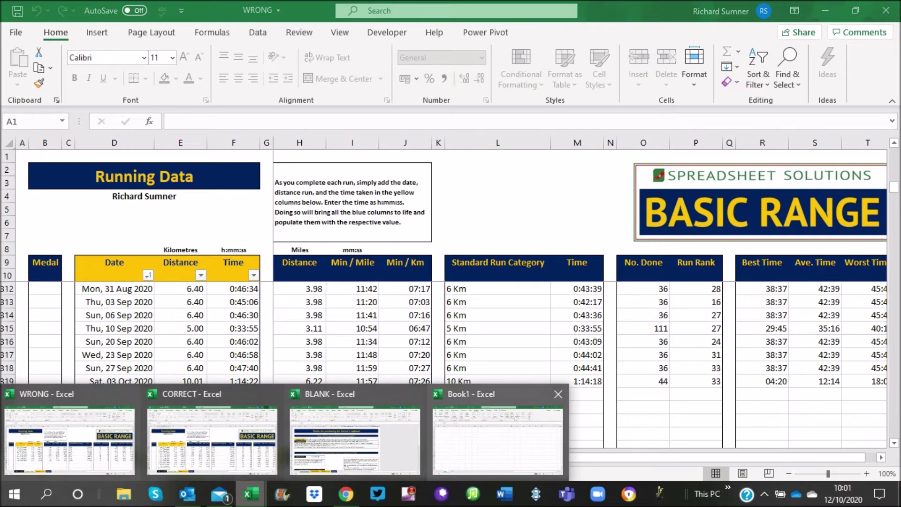
click(497, 439)
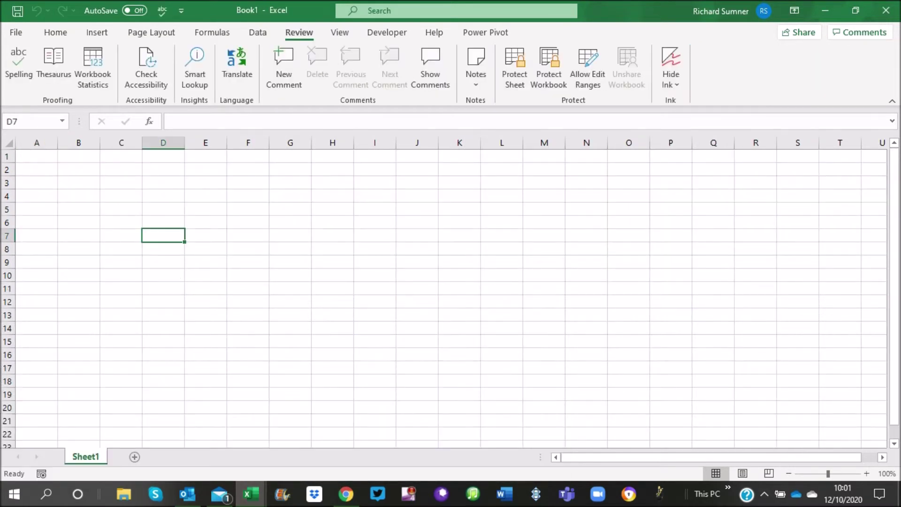
- Enter '1 jan' in D7, 10 in E7 and 44 in F7
text(1 jan)
key(Tab)
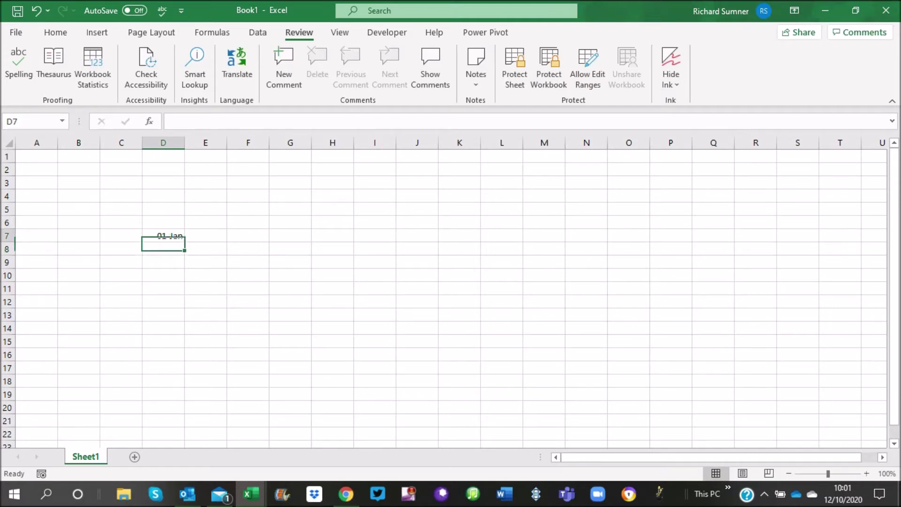
text(10)
key(Return)
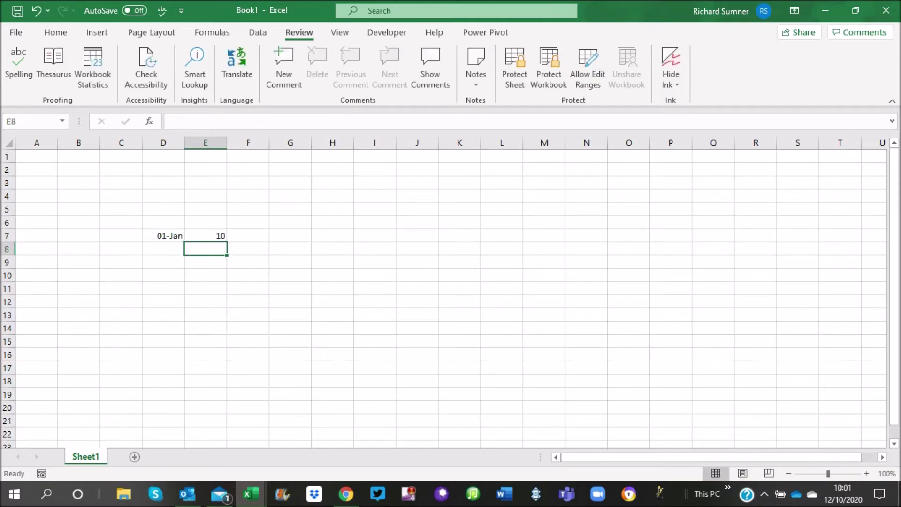
click(205, 235)
click(248, 236)
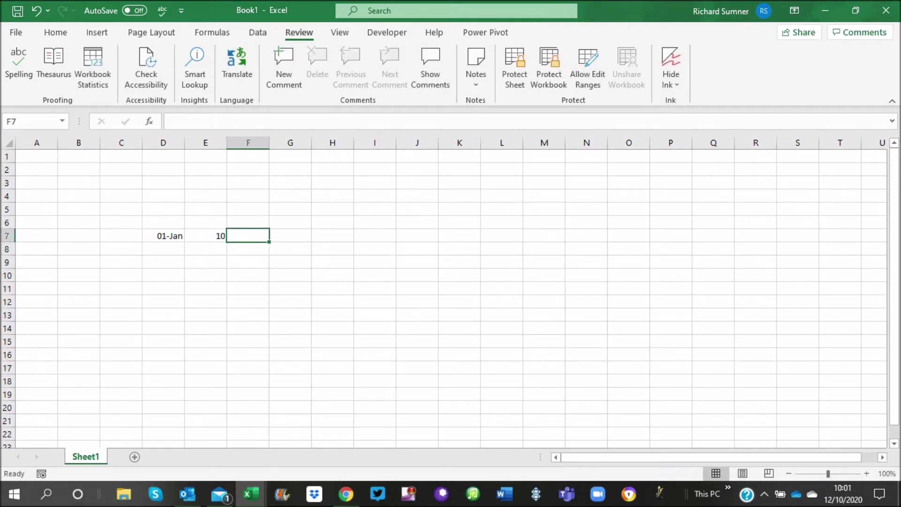
text(4463)
key(BackSpace)
key(BackSpace)
key(Return)
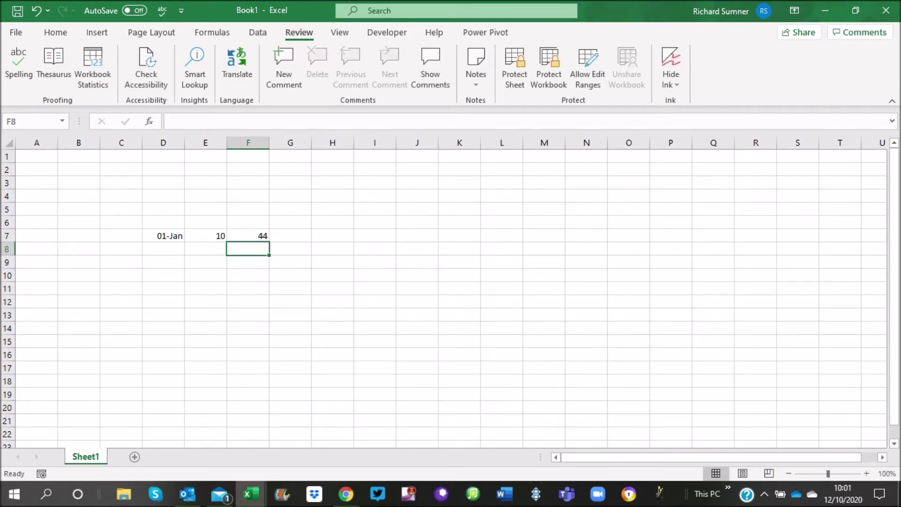
- Copy D7:F7 from Book1 and paste it into D320 of the WRONG workbook
drag(164, 236, 248, 236)
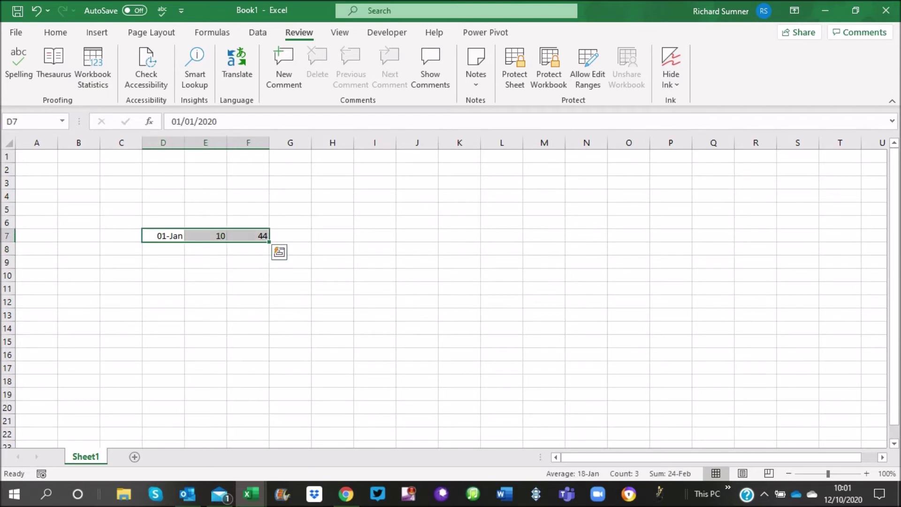
right_click(248, 236)
click(281, 136)
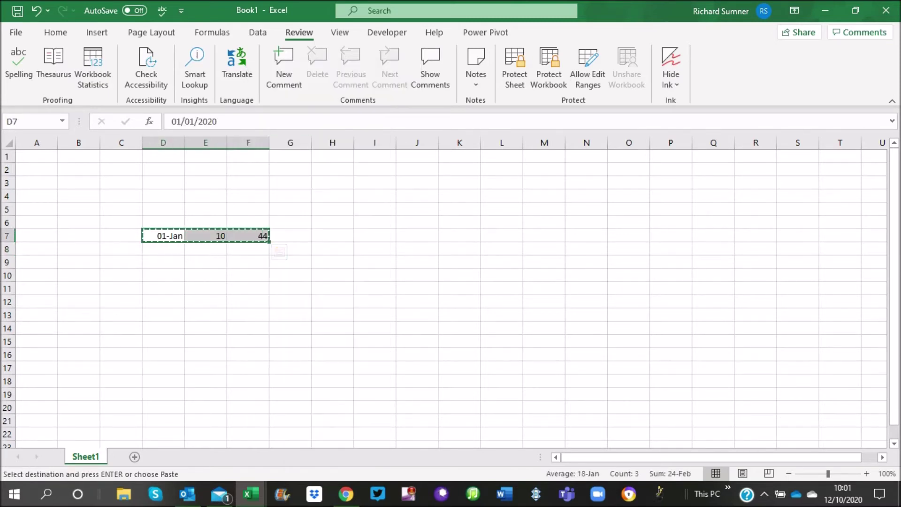
mouse_move(251, 494)
click(70, 436)
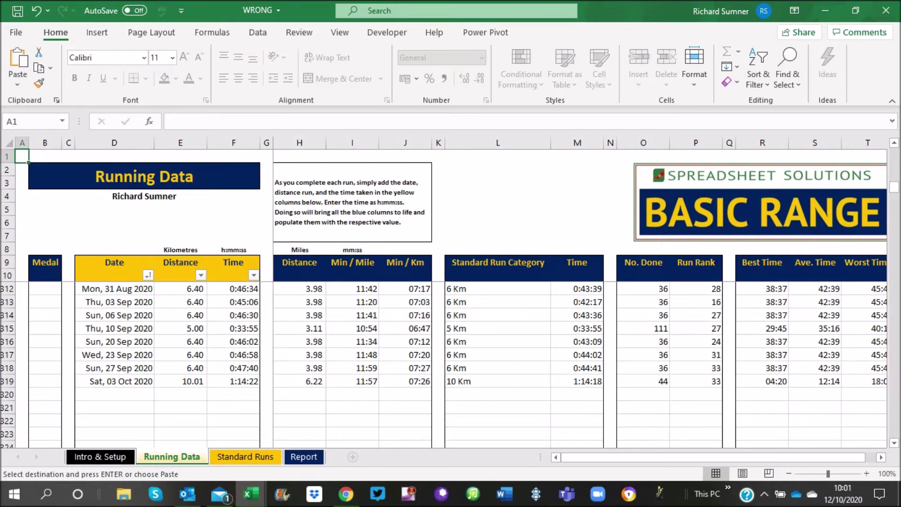
right_click(108, 394)
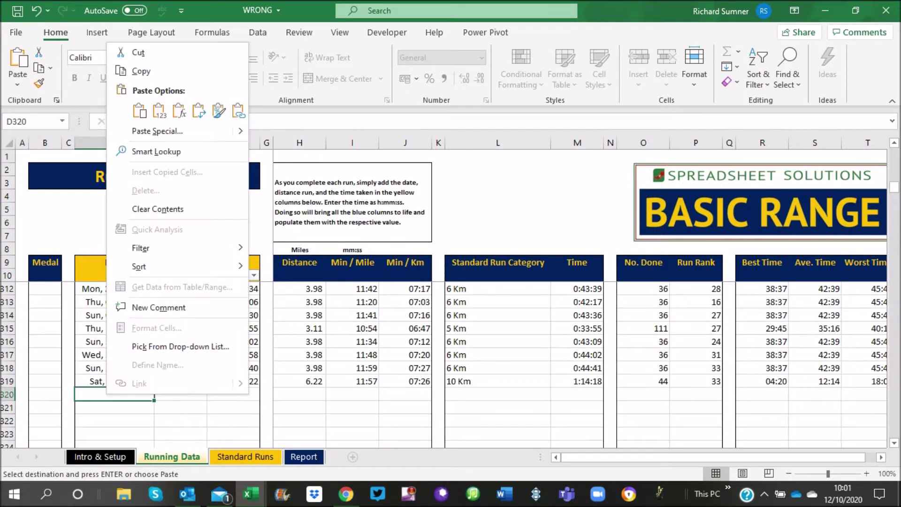
click(139, 112)
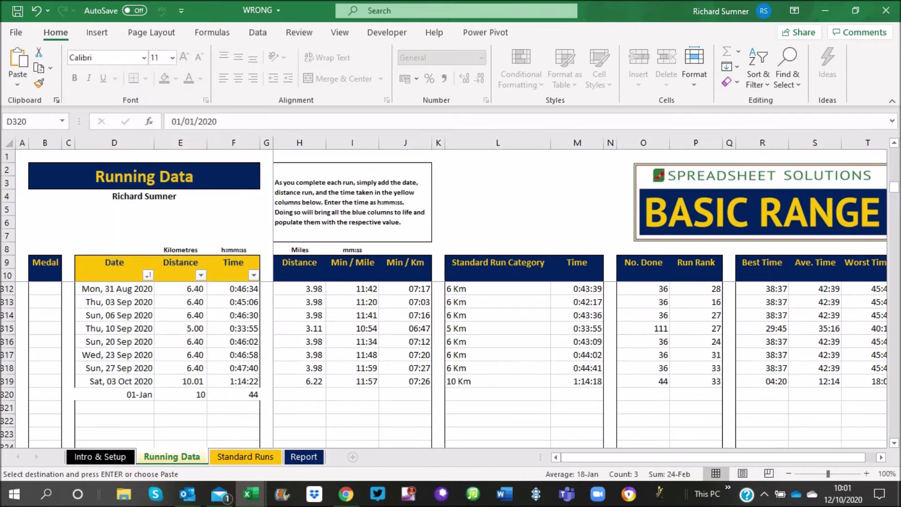
key(ctrl+v)
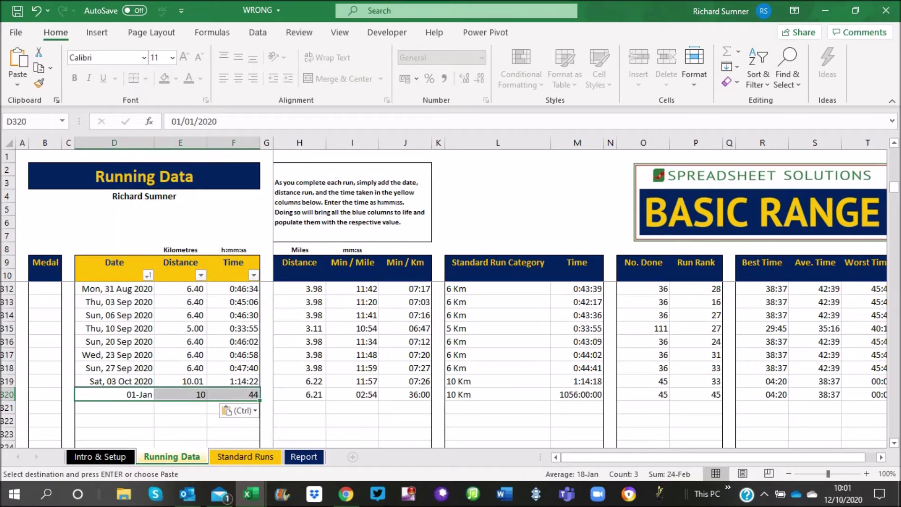
- Inspect the miles value in H317, then cancel an accidental edit to D320
click(299, 355)
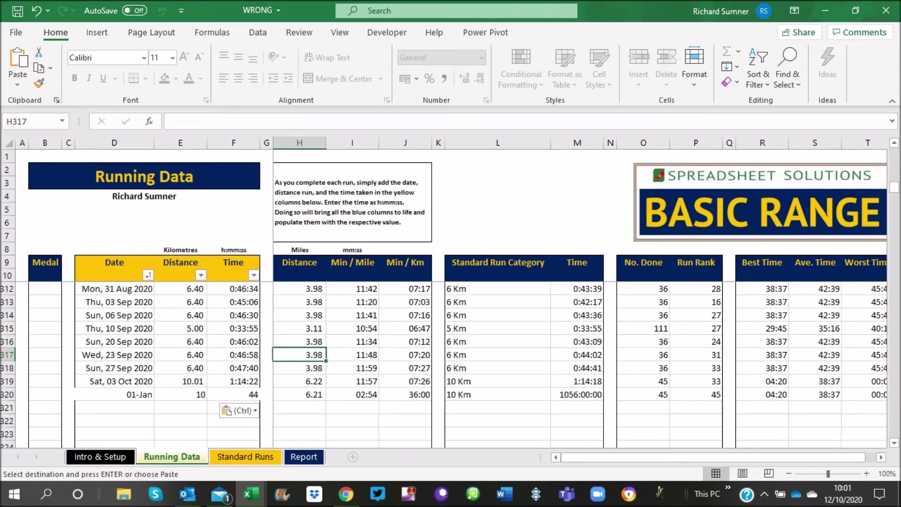
click(114, 394)
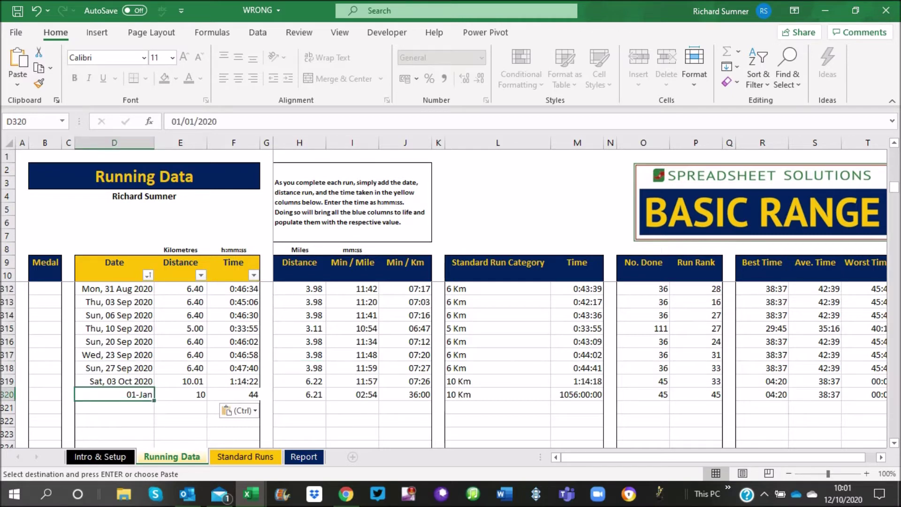
text(2)
key(Escape)
click(180, 395)
click(114, 394)
click(180, 394)
click(234, 394)
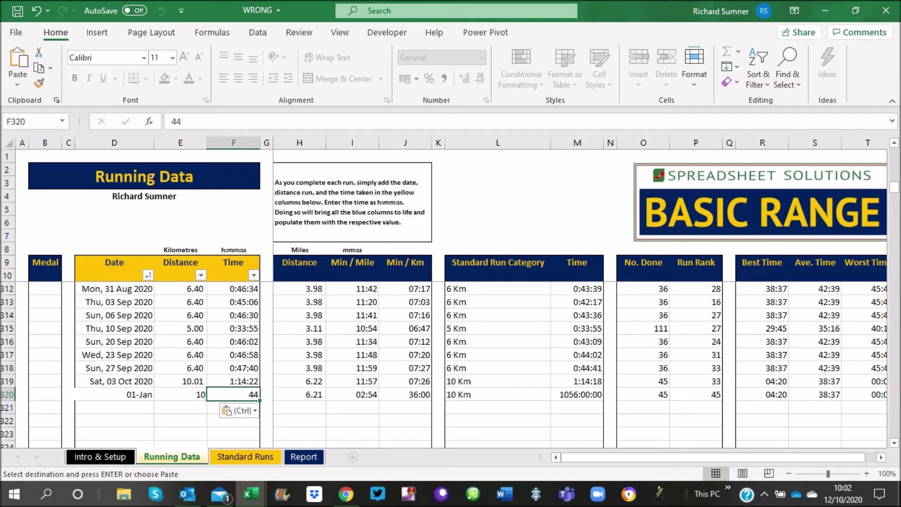
click(114, 395)
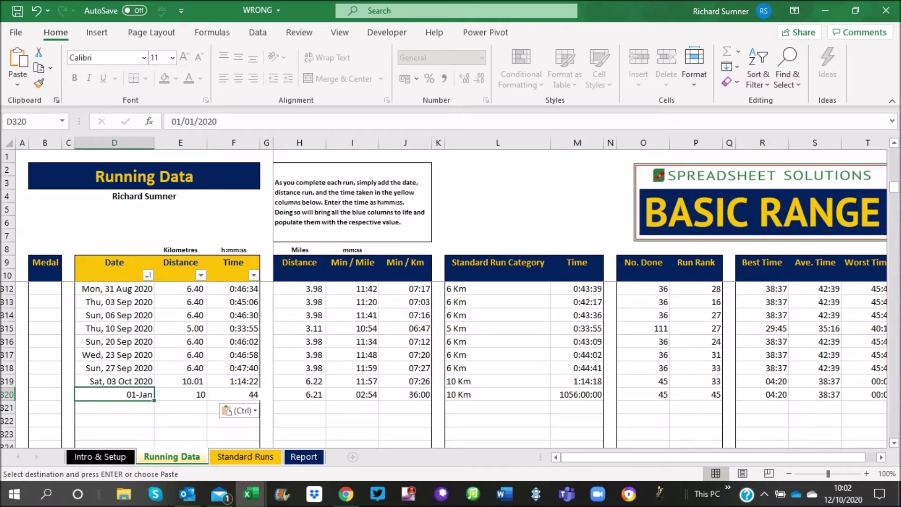
mouse_move(251, 494)
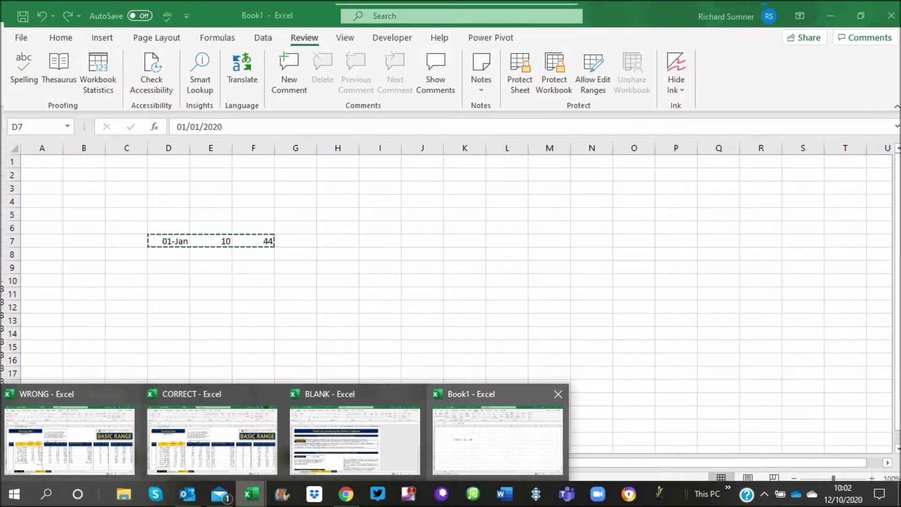
click(498, 439)
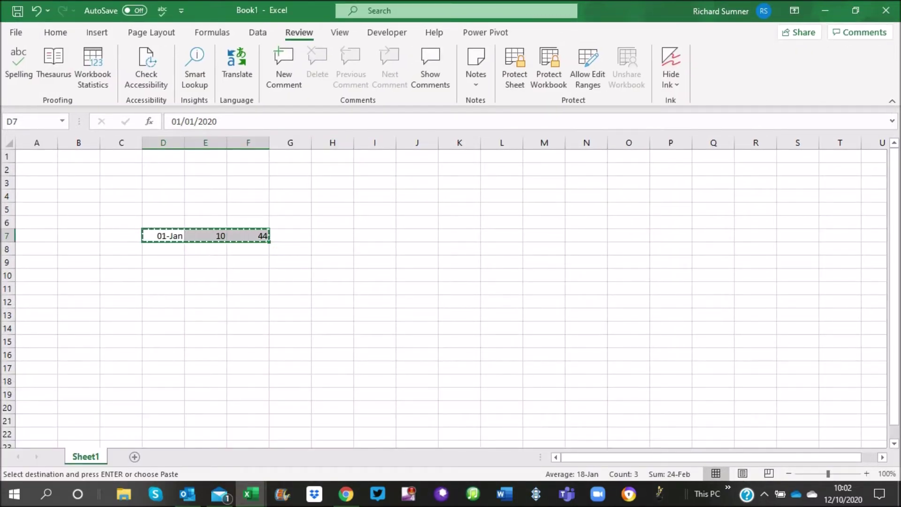
click(164, 209)
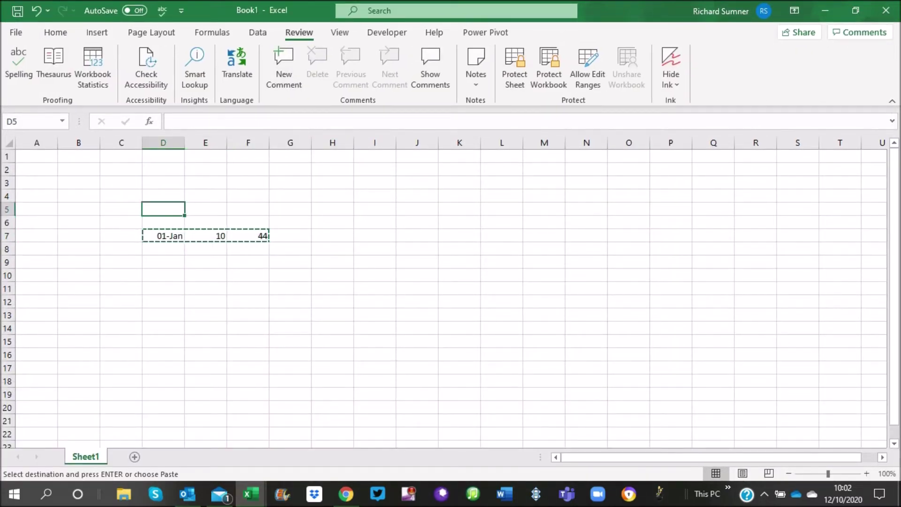
mouse_move(250, 494)
click(68, 450)
key(ctrl+v)
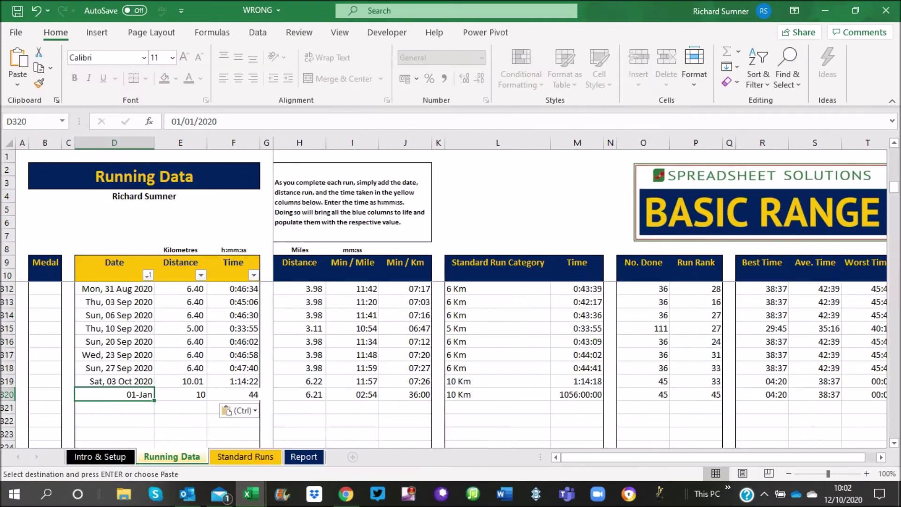
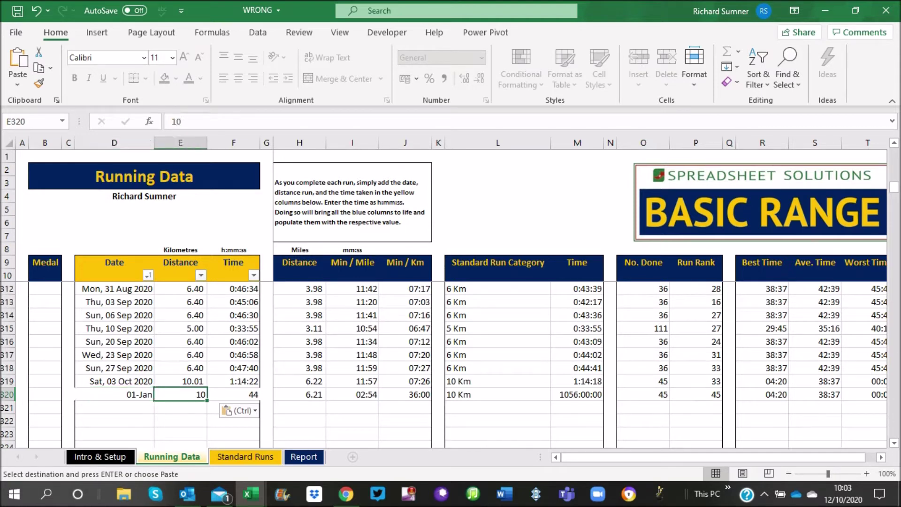
click(114, 394)
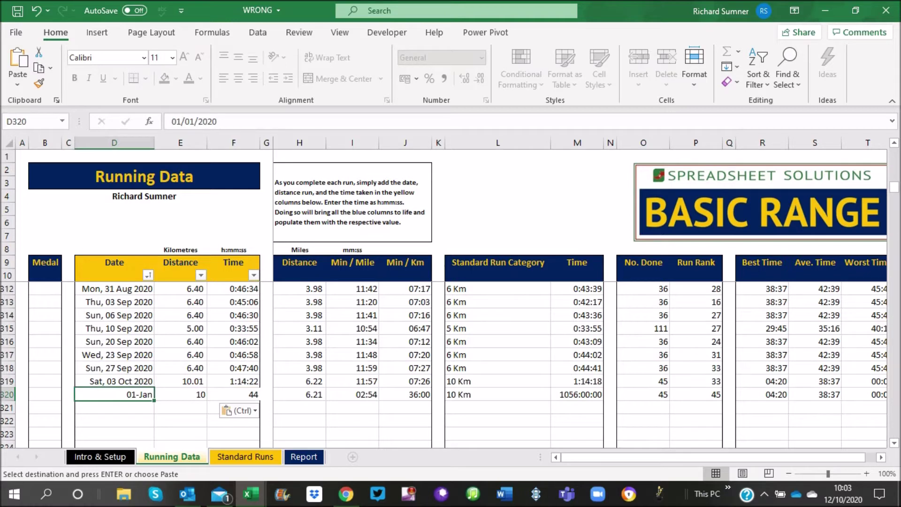
click(114, 407)
drag(114, 394, 235, 394)
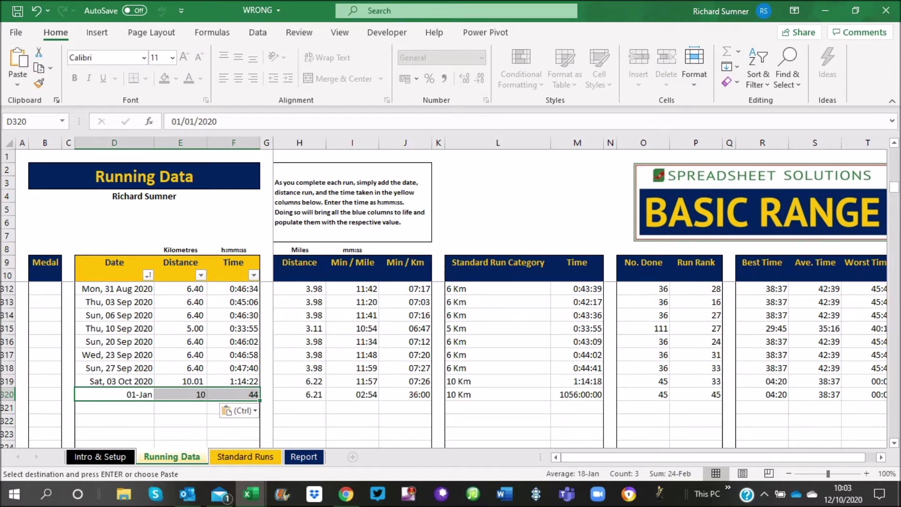
click(115, 407)
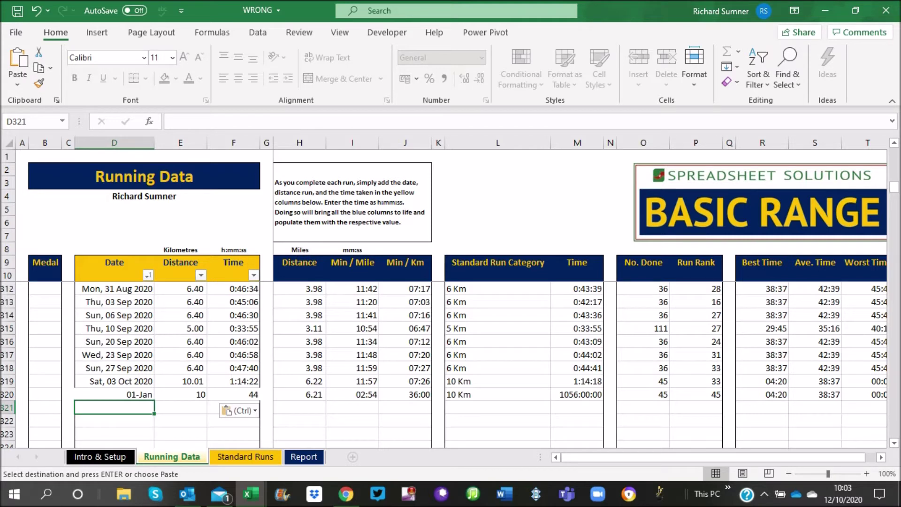
- Extend the 09 Apr 2015 run (3.22 km, 0:23:51) as a series down through row 15
scroll(443, 365, up, 1)
click(115, 275)
key(Down)
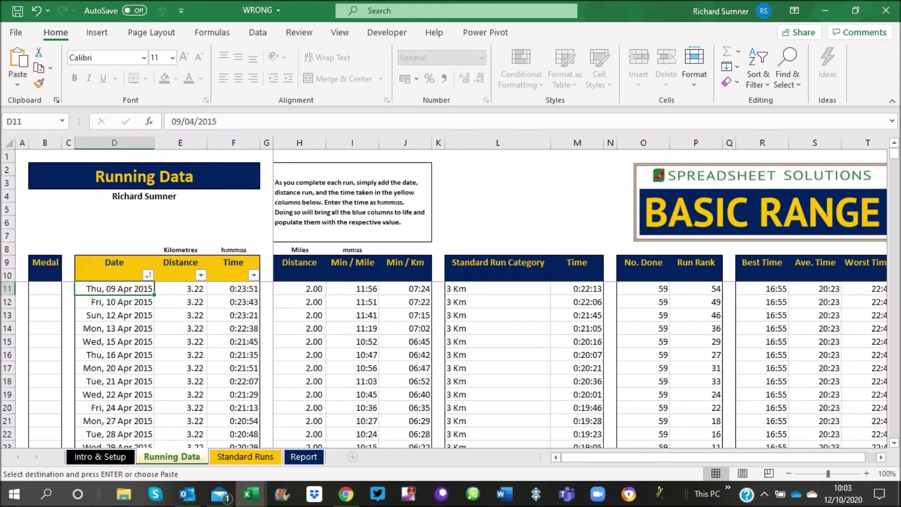
key(shift+Right)
key(shift+Right)
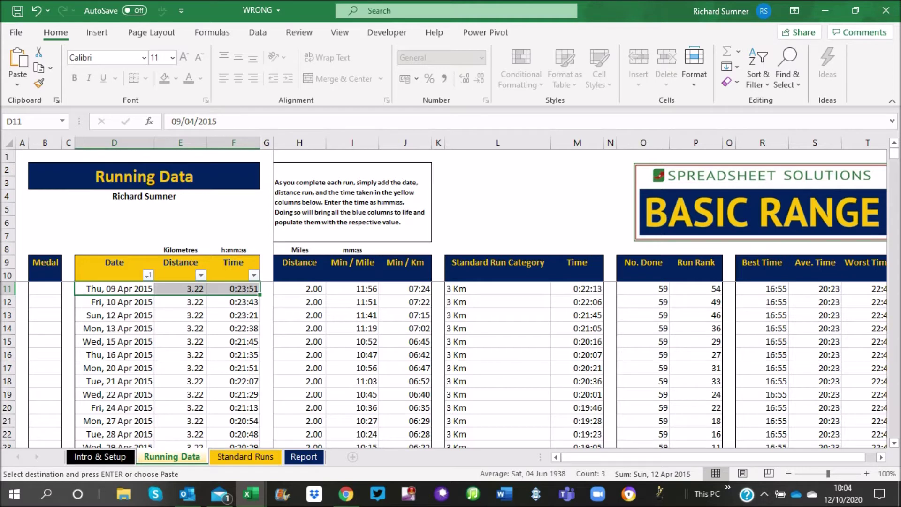
drag(259, 294, 259, 347)
click(180, 394)
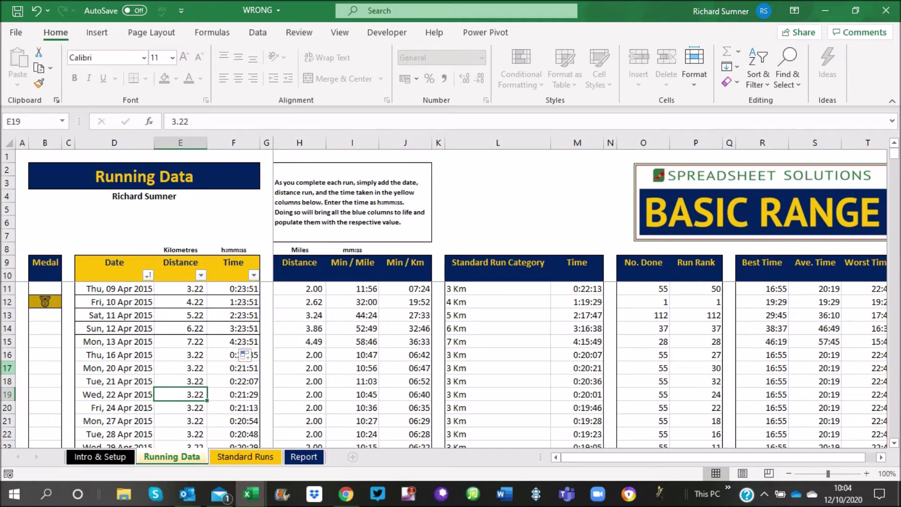
right_click(8, 369)
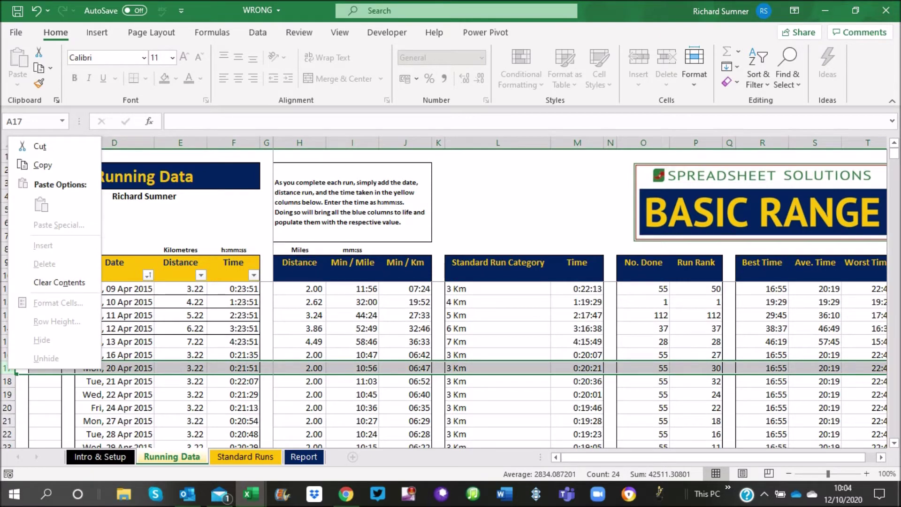
key(Escape)
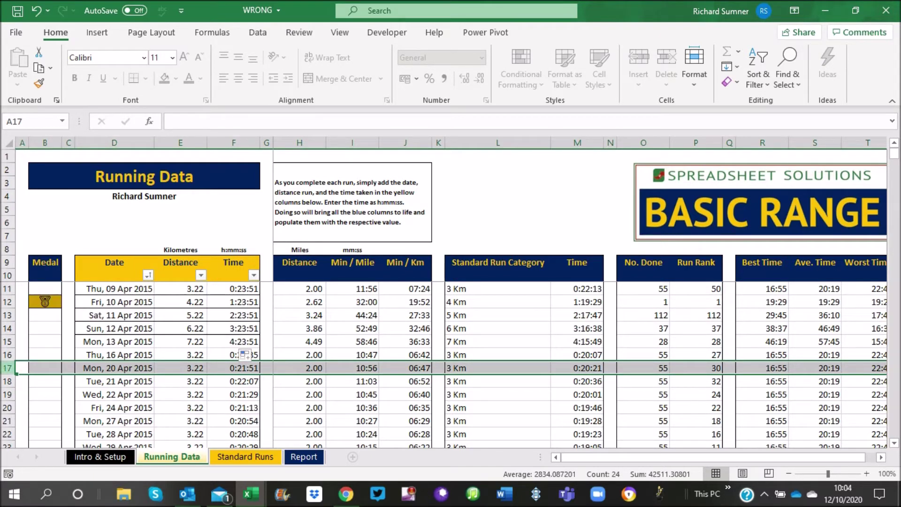
right_click(7, 367)
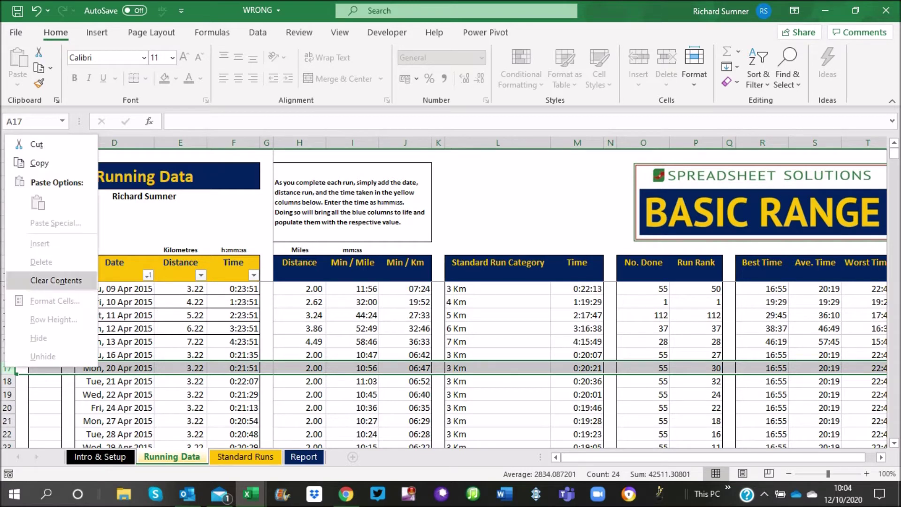
key(Escape)
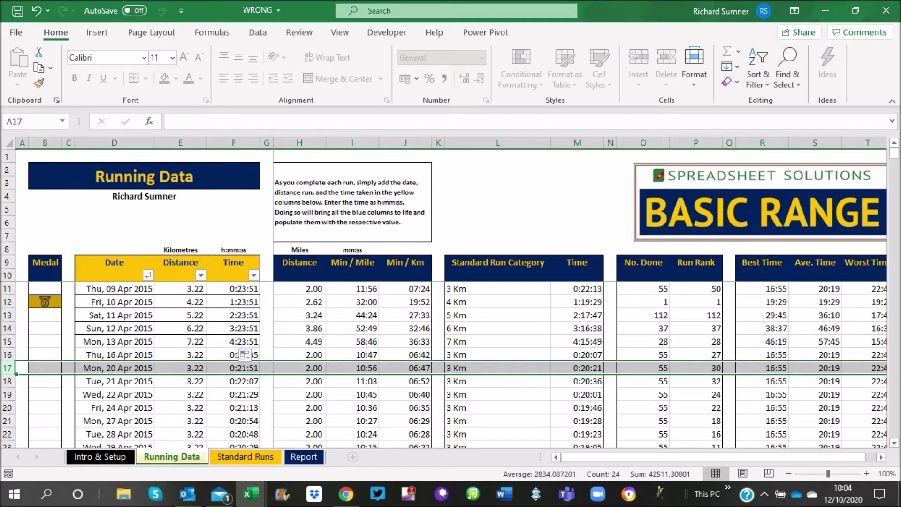
drag(704, 457, 713, 457)
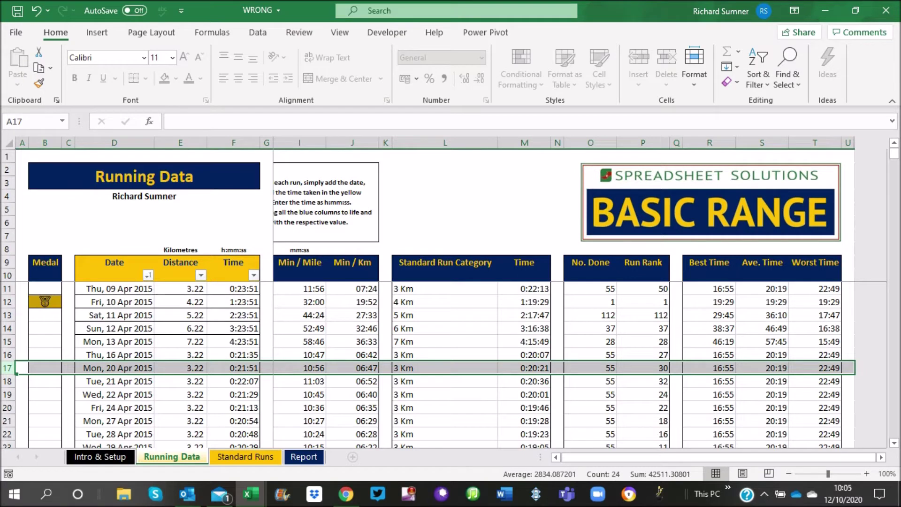
drag(713, 457, 704, 457)
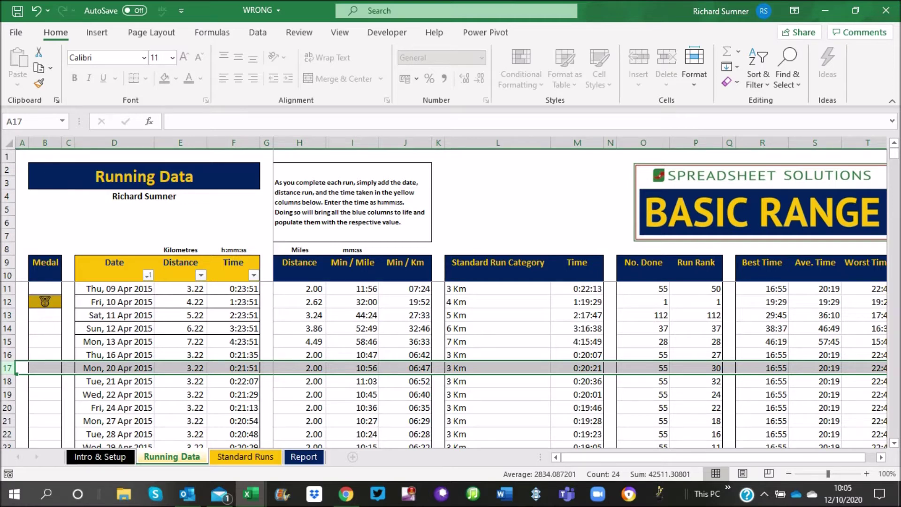
click(45, 367)
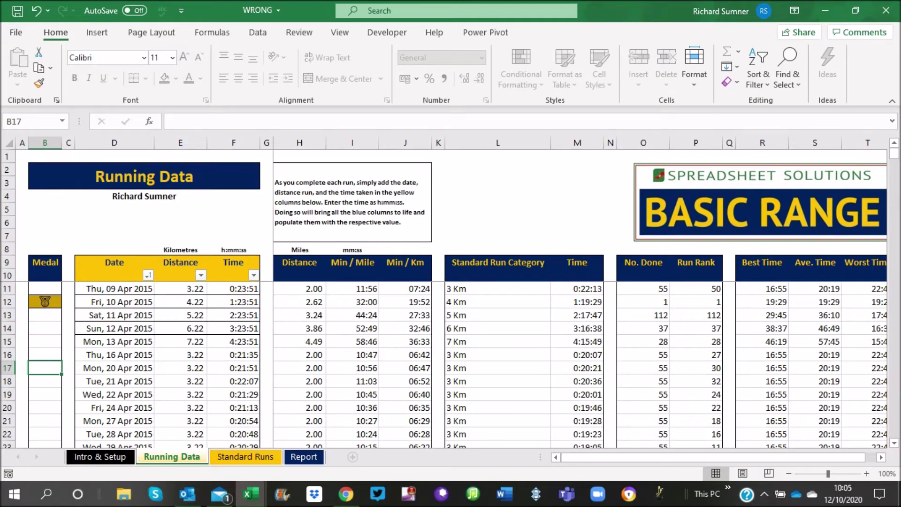
- Drag the 03 Oct 2020 run (10.01 km, 1:14:22) from D319:F319 to row 322
scroll(444, 365, down, 20)
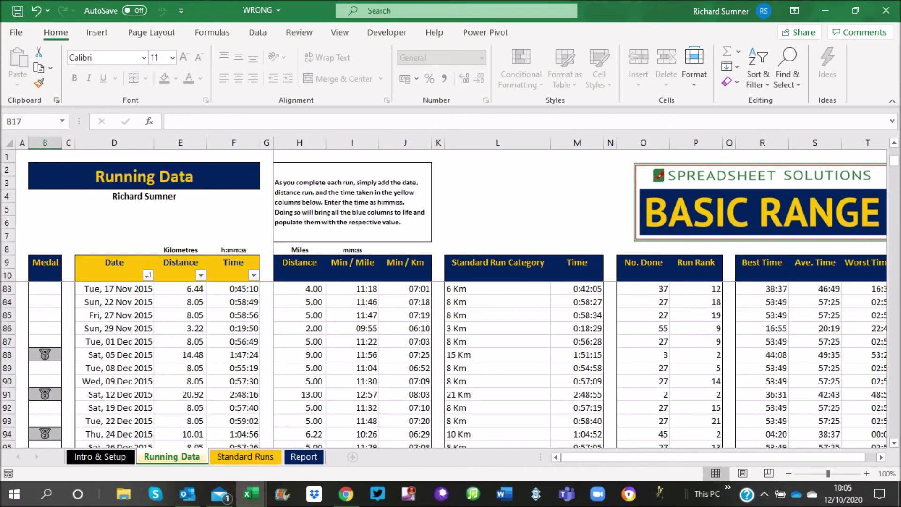
scroll(444, 366, down, 20)
scroll(444, 365, down, 8)
click(114, 354)
key(ctrl+Down)
key(Up)
scroll(444, 365, down, 3)
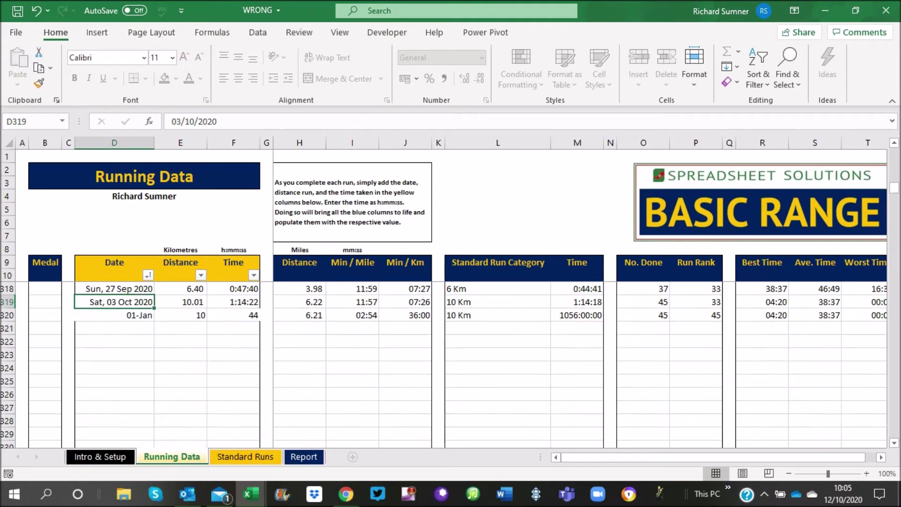
scroll(444, 365, up, 1)
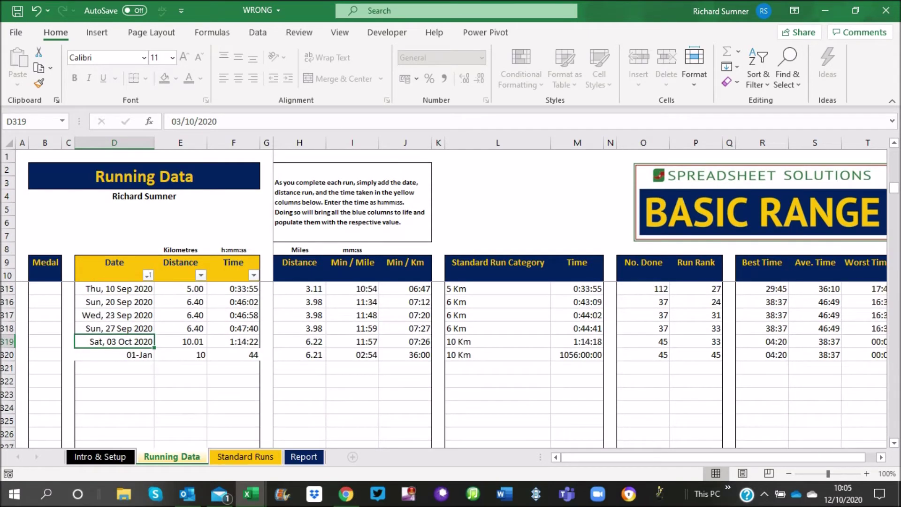
key(shift+Right)
key(shift+Right)
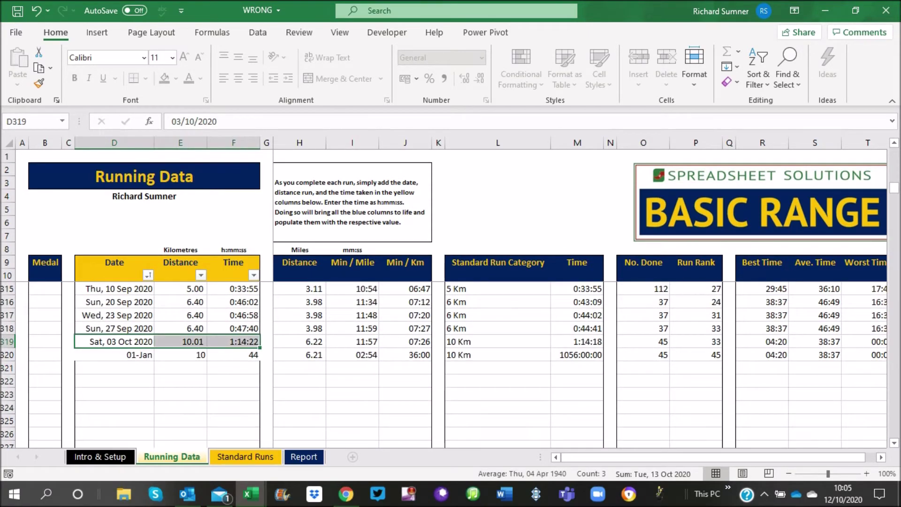
drag(166, 348, 167, 387)
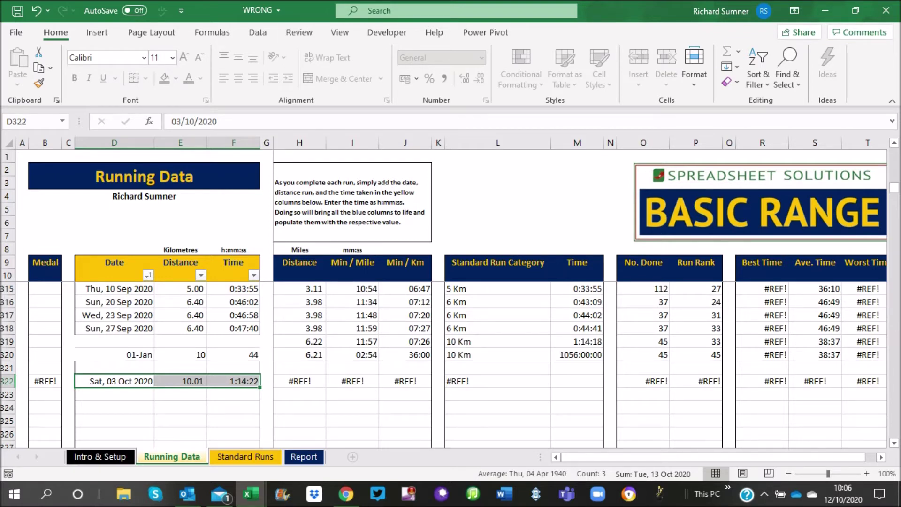
- Unprotect the WRONG workbook's structure by entering its password
click(299, 32)
click(559, 71)
text(*******)
key(Return)
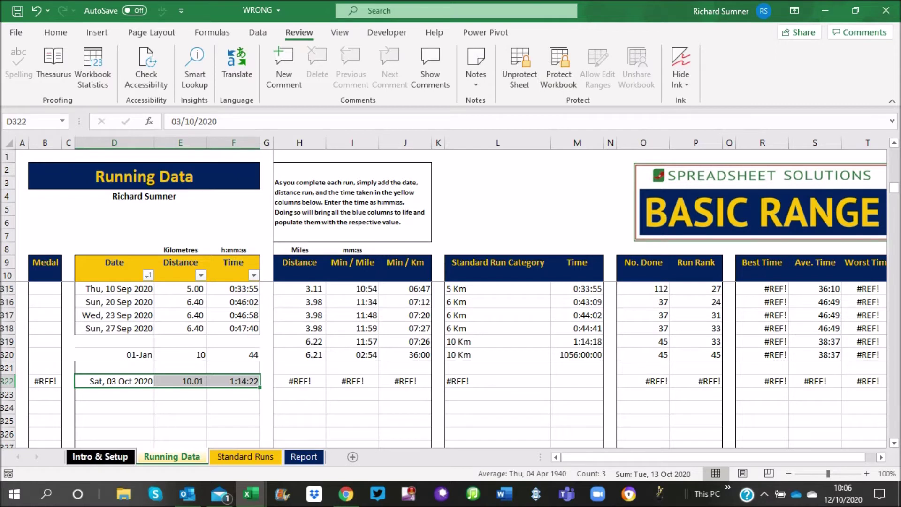
- Inspect the Intro & Setup sheet tab's options, leaving them unchanged
right_click(123, 456)
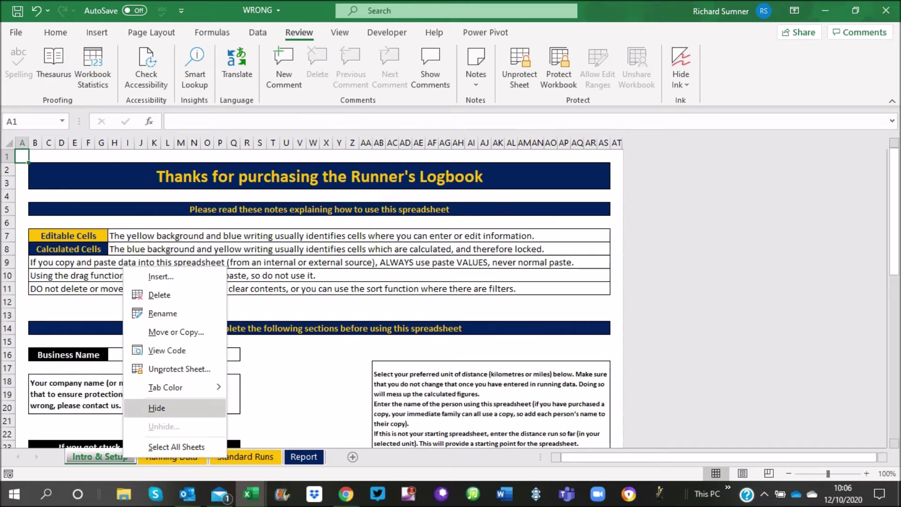
key(Escape)
key(ctrl+Page_Down)
key(ctrl+Page_Up)
right_click(118, 457)
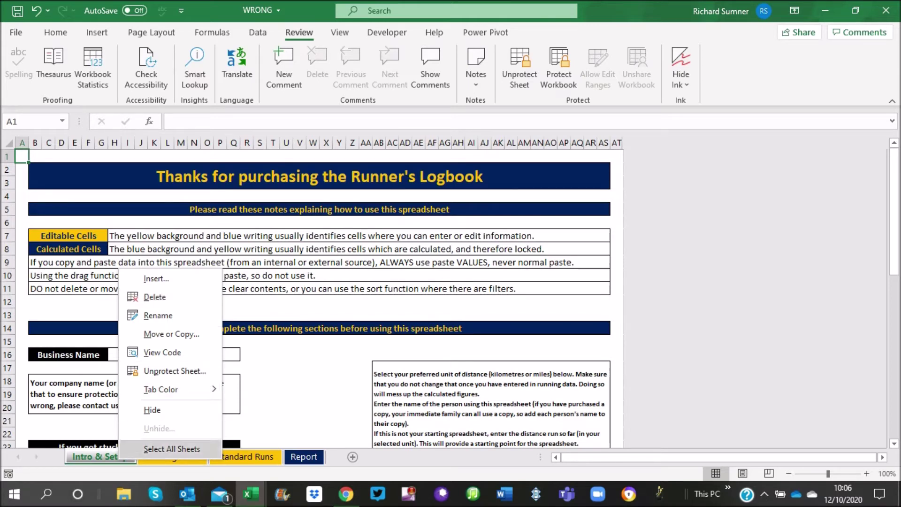
key(Escape)
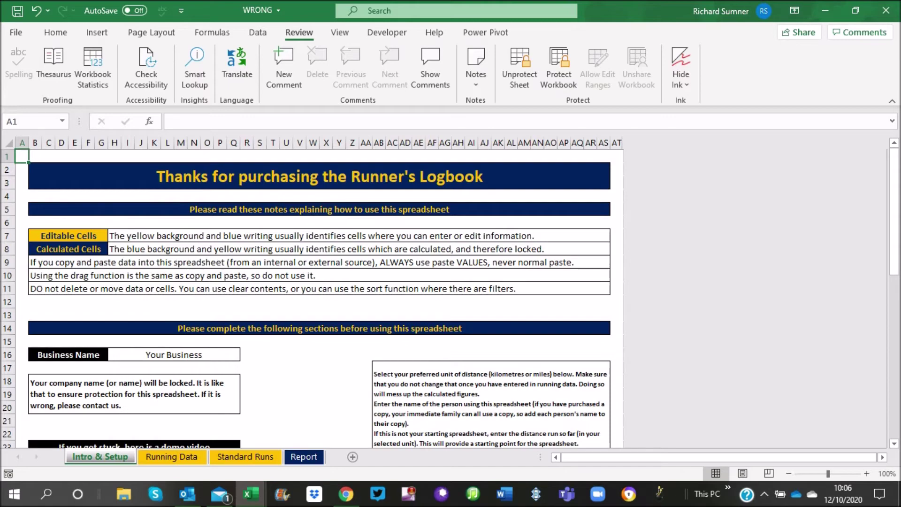
- Step through the Standard Runs and Report sheets, viewing the Report's #REF! miles total
key(ctrl+Page_Down)
key(ctrl+Page_Down)
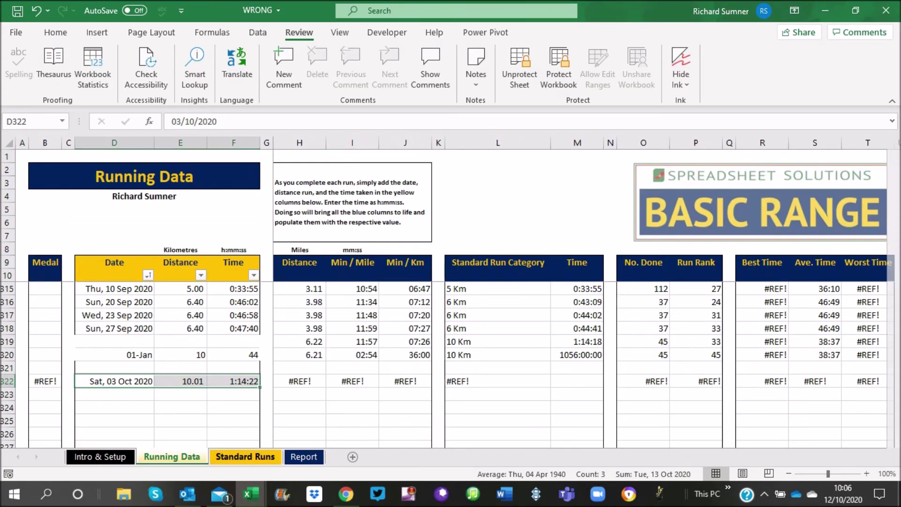
key(ctrl+Page_Down)
key(ctrl+Page_Up)
key(ctrl+Page_Up)
key(ctrl+Page_Up)
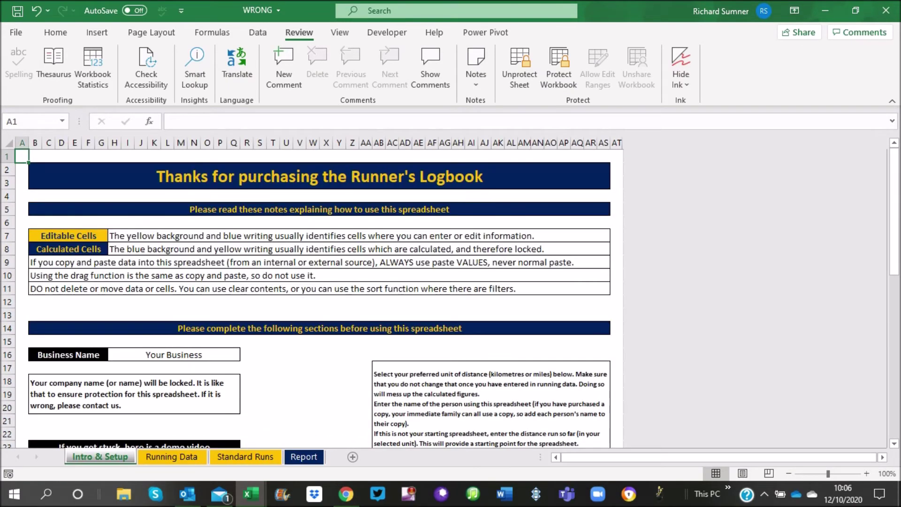
key(ctrl+Page_Down)
key(ctrl+Page_Down)
key(ctrl+Page_Down)
key(ctrl+Page_Up)
key(ctrl+Page_Up)
key(ctrl+Page_Up)
- Recheck the Intro & Setup tab options, revisit the Report, then list the open Excel workbooks
right_click(114, 458)
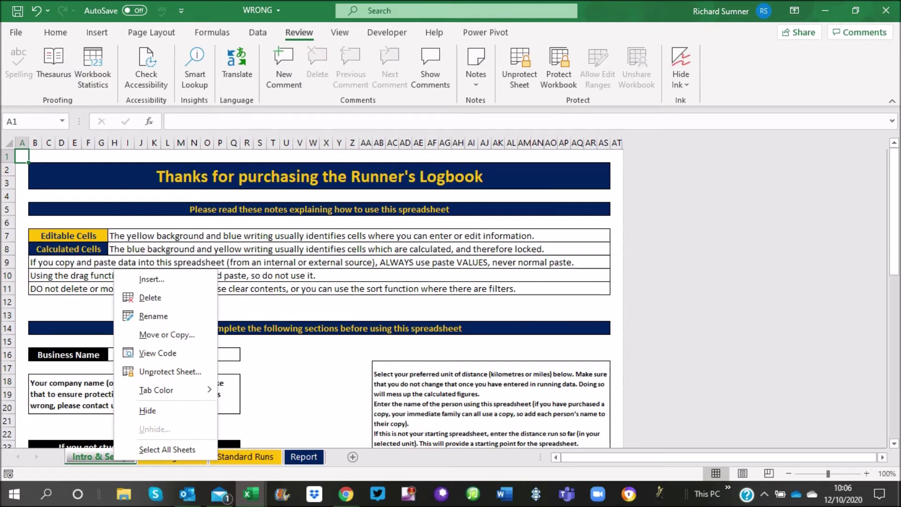
key(Escape)
key(ctrl+Page_Down)
key(ctrl+Page_Down)
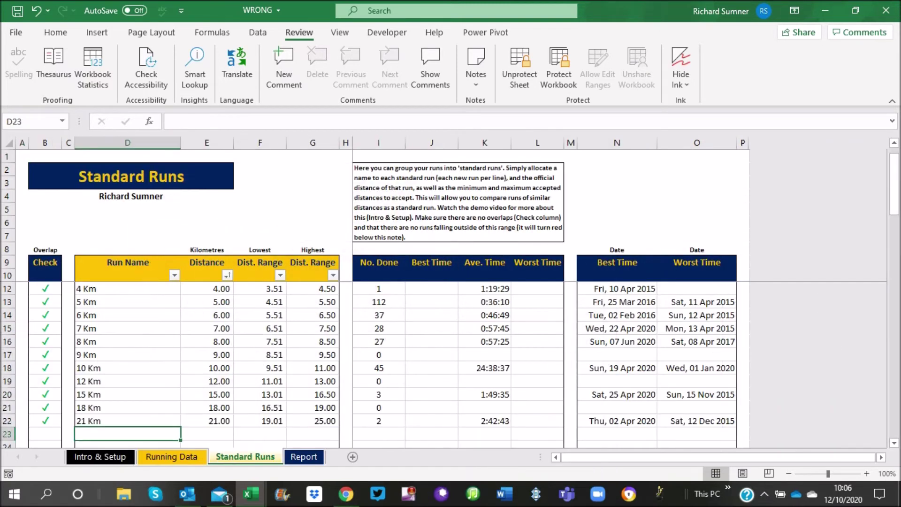
key(ctrl+Page_Down)
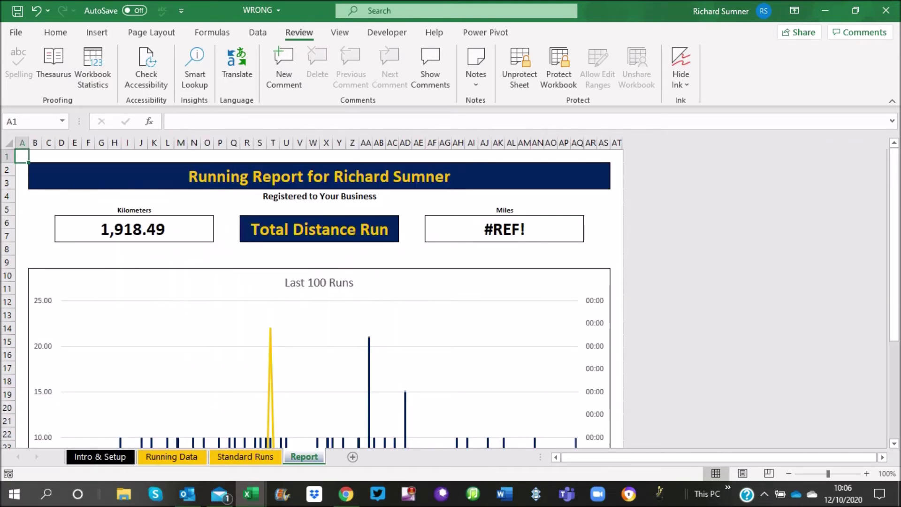
key(ctrl+Page_Up)
key(ctrl+Page_Up)
key(ctrl+Page_Up)
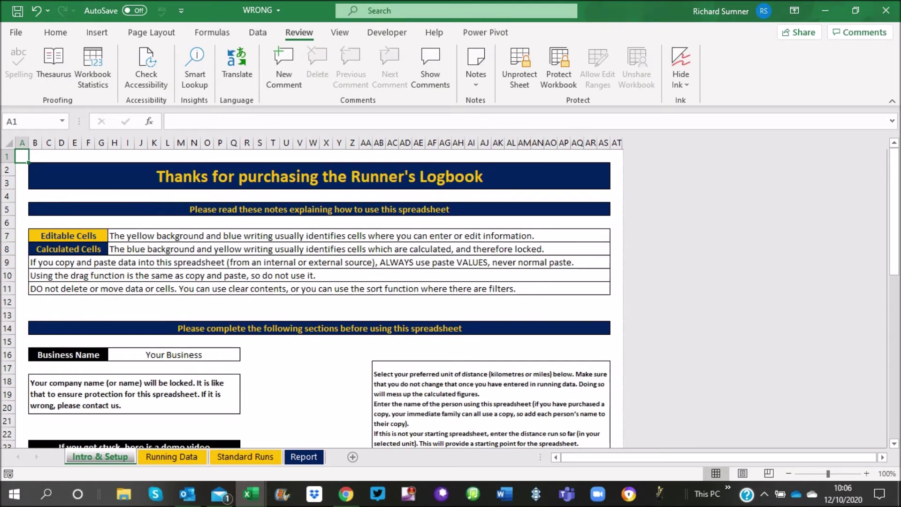
click(251, 494)
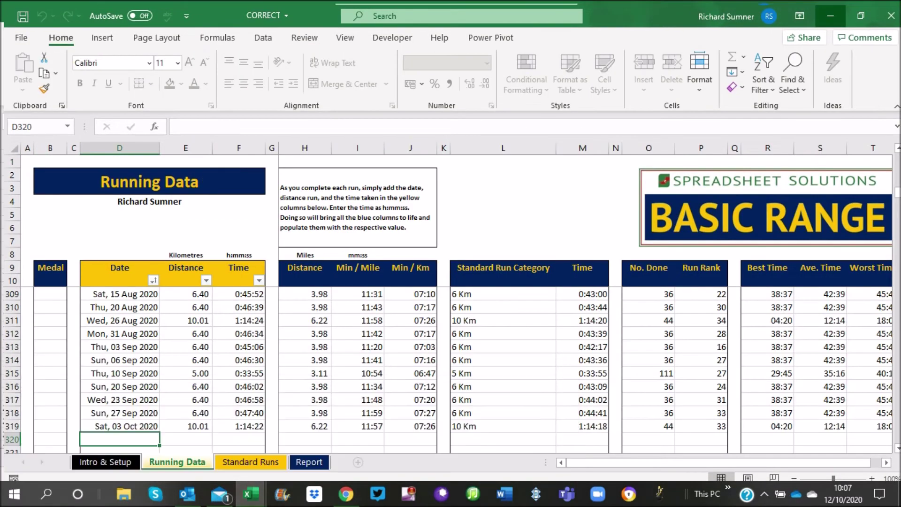
- In the CORRECT workbook, select row 319's run: 03 Oct 2020, 10.01, 1:14:22
click(212, 441)
scroll(444, 366, down, 2)
scroll(443, 366, up, 1)
scroll(444, 366, up, 1)
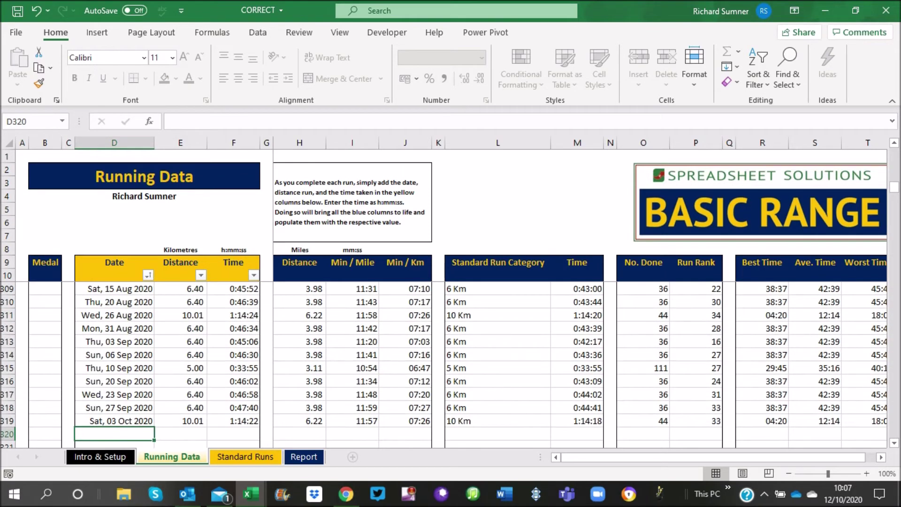
scroll(443, 366, down, 1)
key(Up)
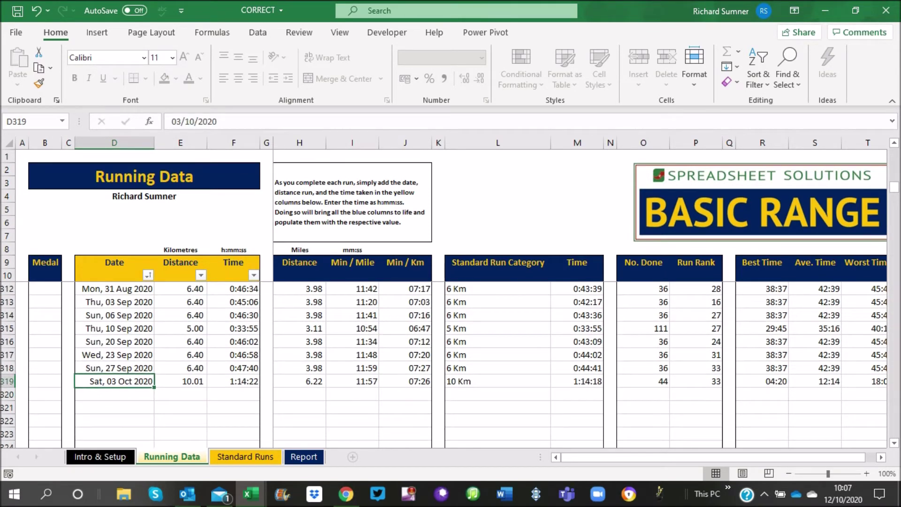
key(shift+Right)
key(shift+Right)
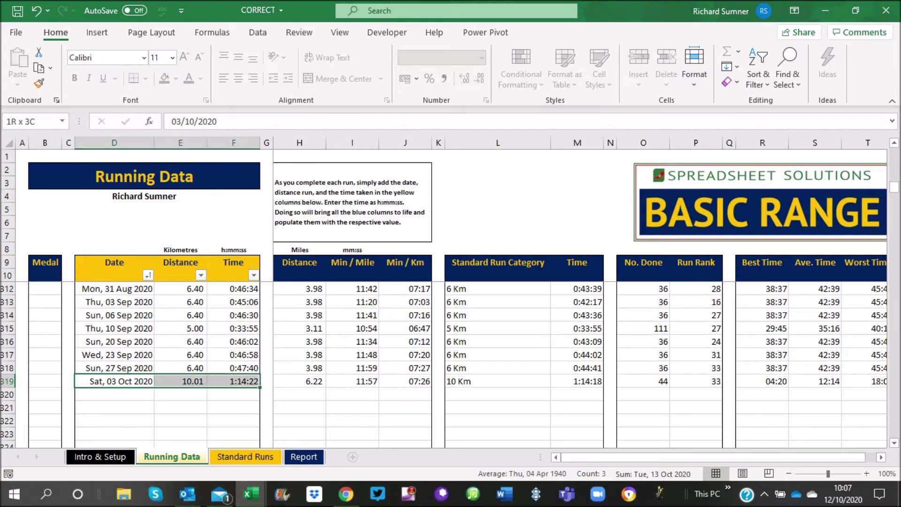
- Copy the 03 Oct 2020 run and paste its values into row 322
right_click(240, 383)
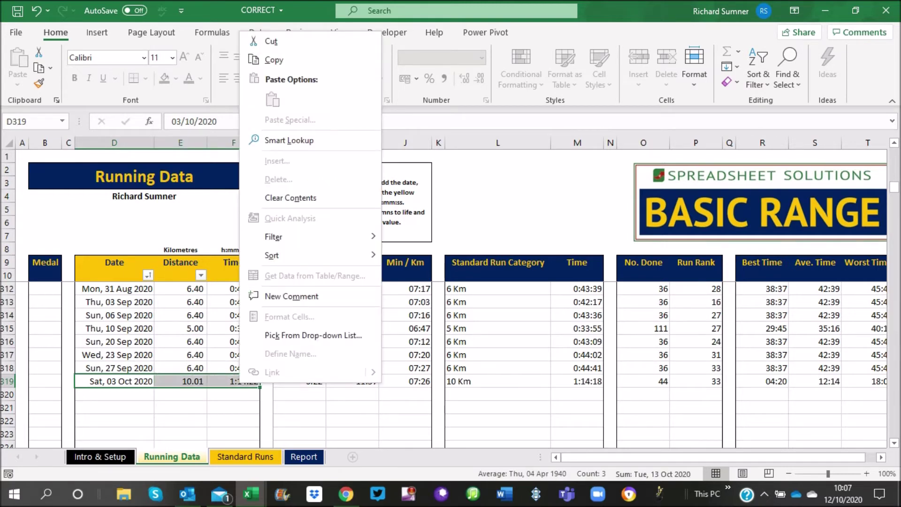
click(268, 60)
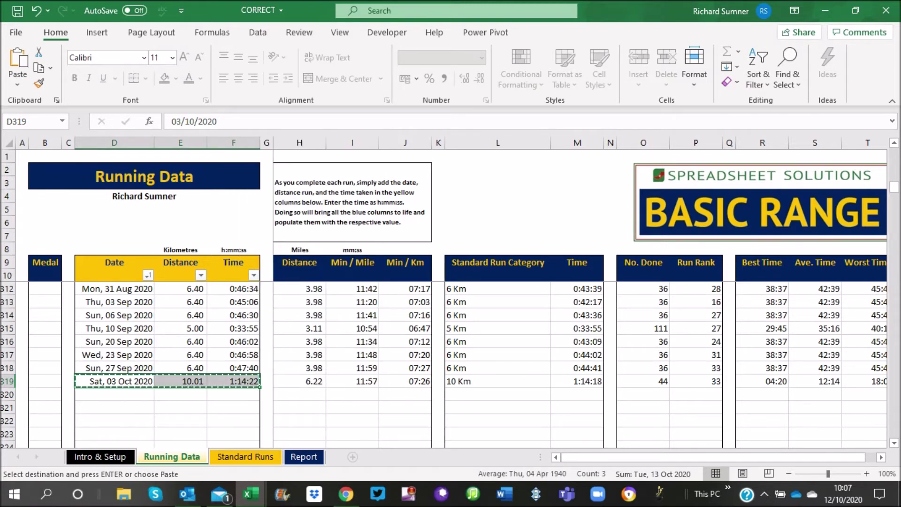
right_click(107, 421)
click(139, 140)
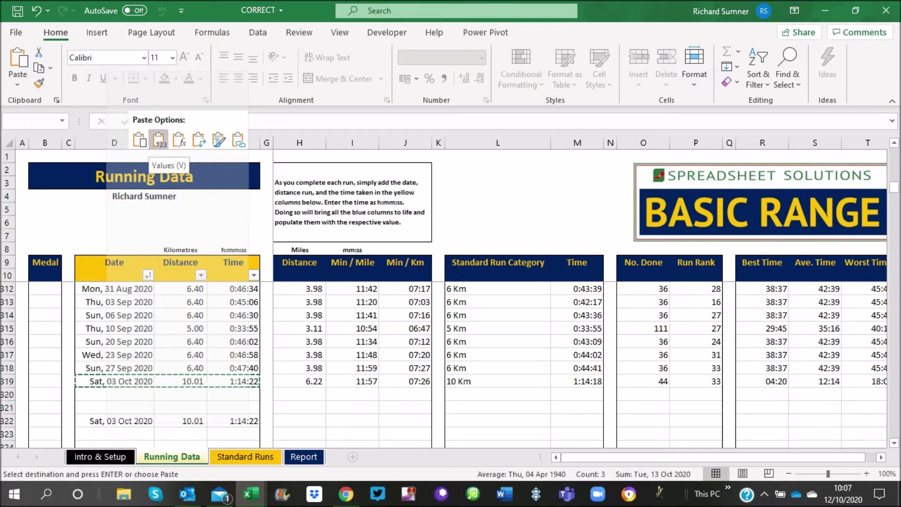
- Clear the original 03 Oct 2020 entry from D319:F319
key(ctrl+v)
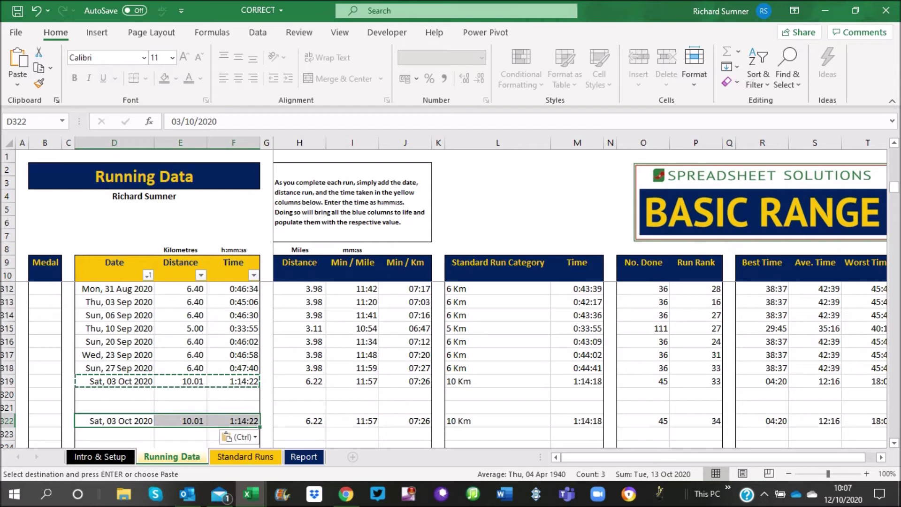
key(Up)
key(Up)
key(Up)
key(shift+Right)
key(shift+Right)
right_click(224, 386)
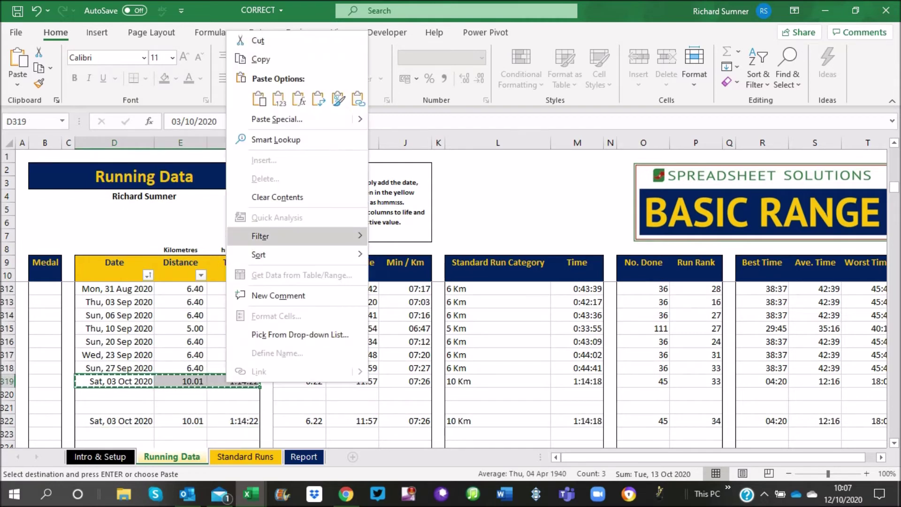
key(Escape)
key(Delete)
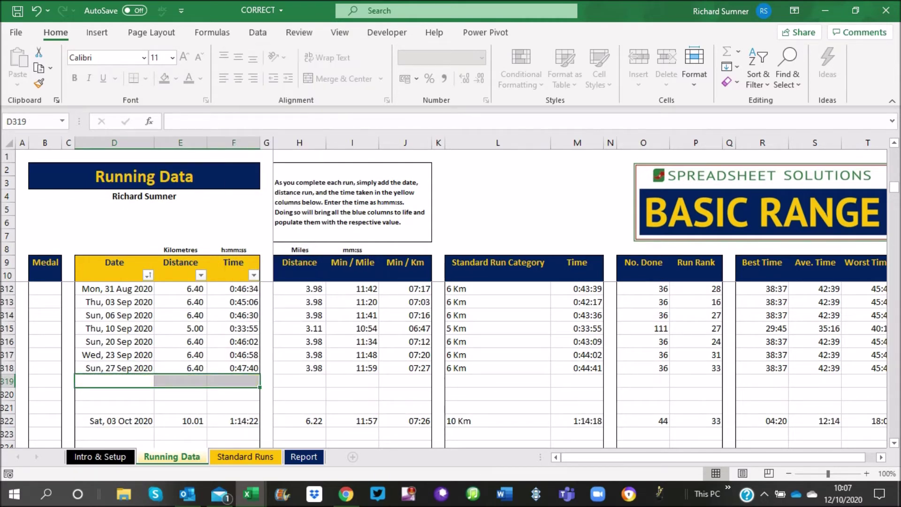
click(114, 407)
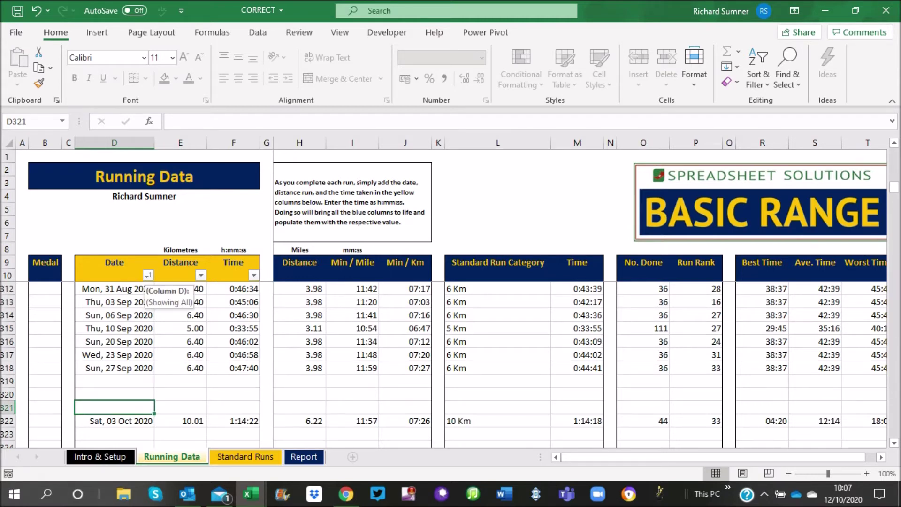
- Sort Running Data by date from oldest to newest and check the log's last row
click(147, 275)
click(216, 195)
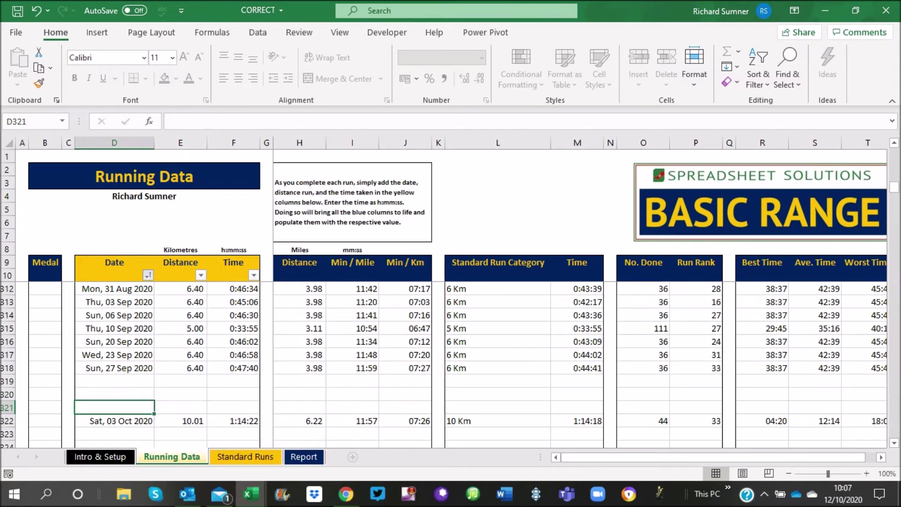
click(114, 315)
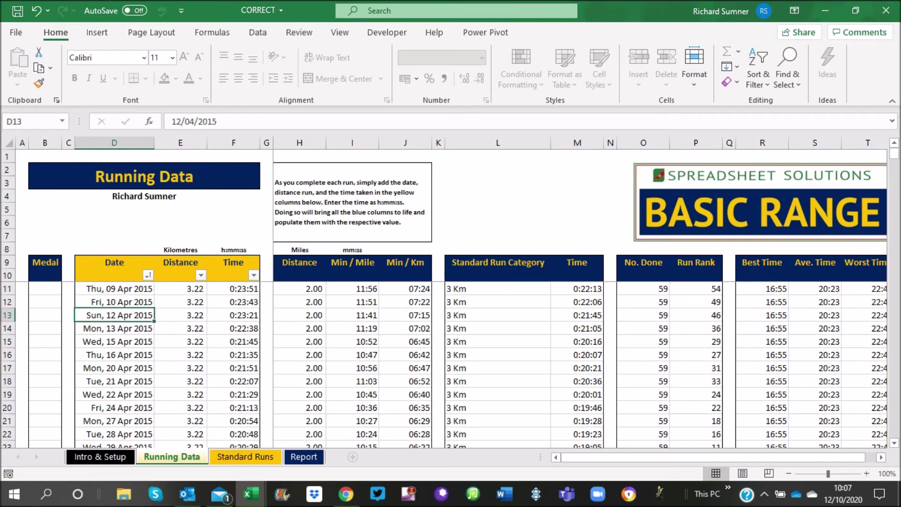
key(ctrl+Down)
key(Down)
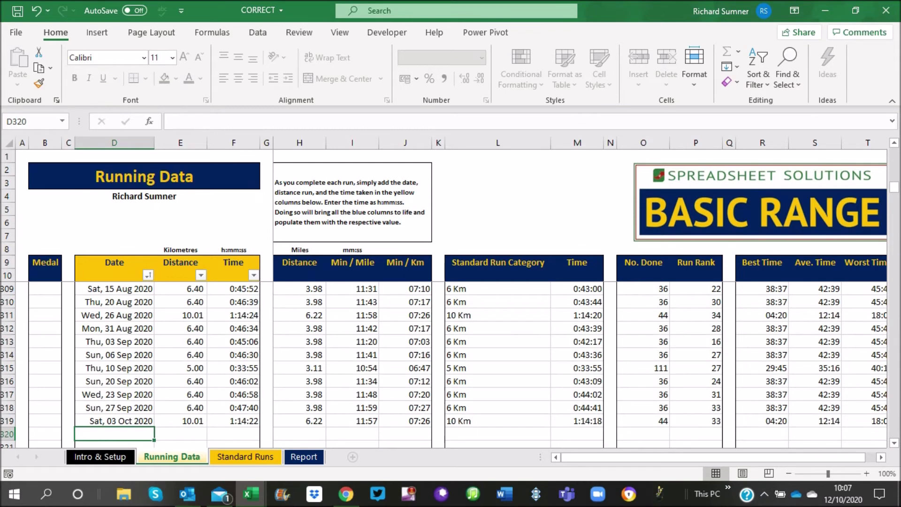
- Paste the 03 Oct 2020 run's values into rows 320–322 as duplicates
scroll(444, 365, down, 1)
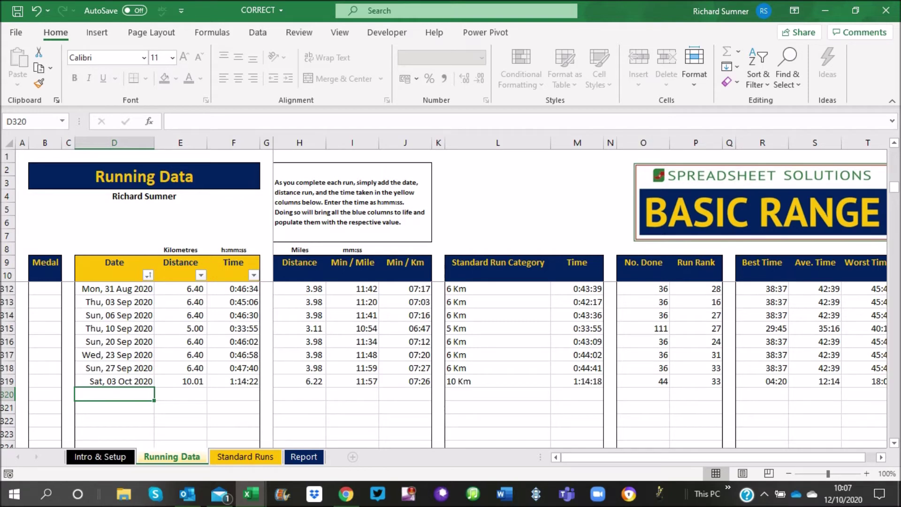
key(Up)
key(shift+Right)
key(shift+Right)
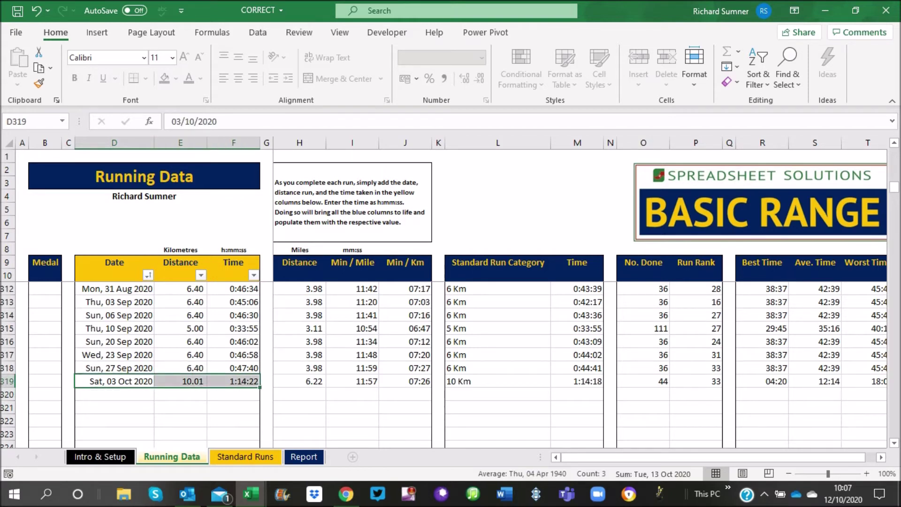
right_click(173, 381)
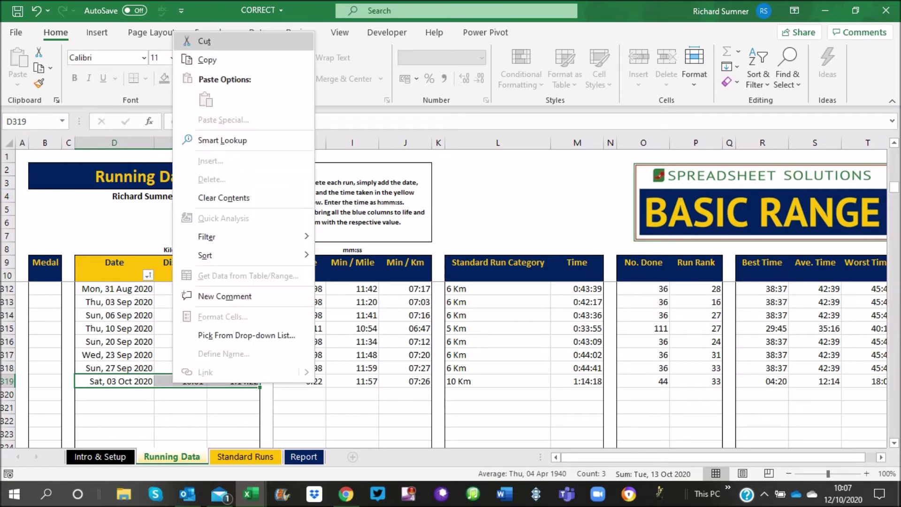
click(201, 58)
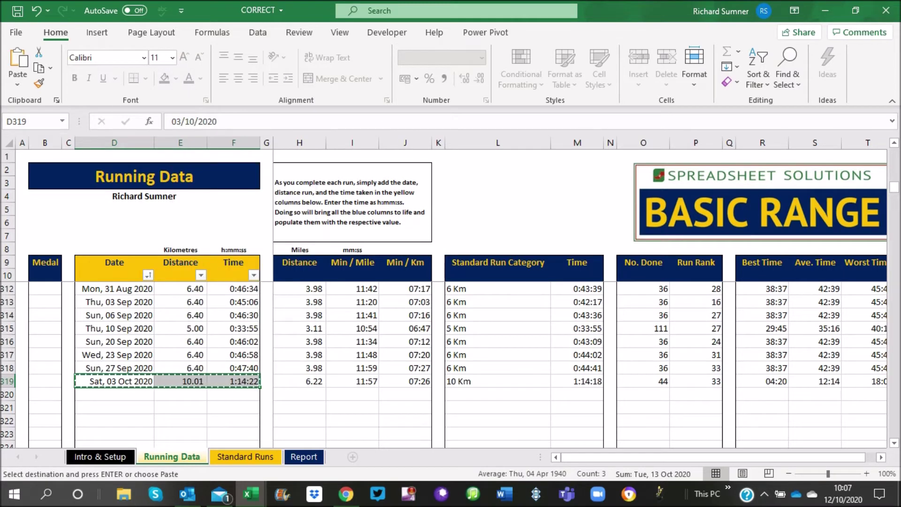
key(Down)
key(shift+Right)
key(shift+Right)
key(shift+Down)
key(shift+Down)
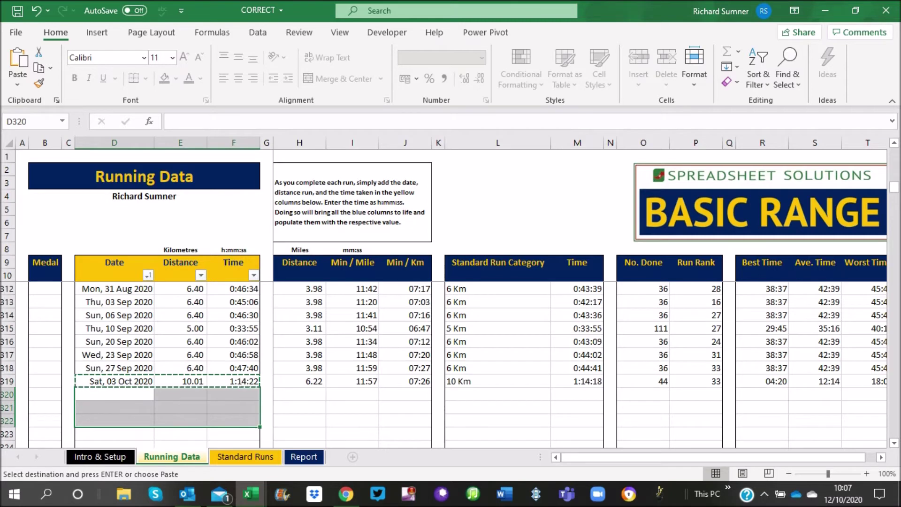
right_click(230, 420)
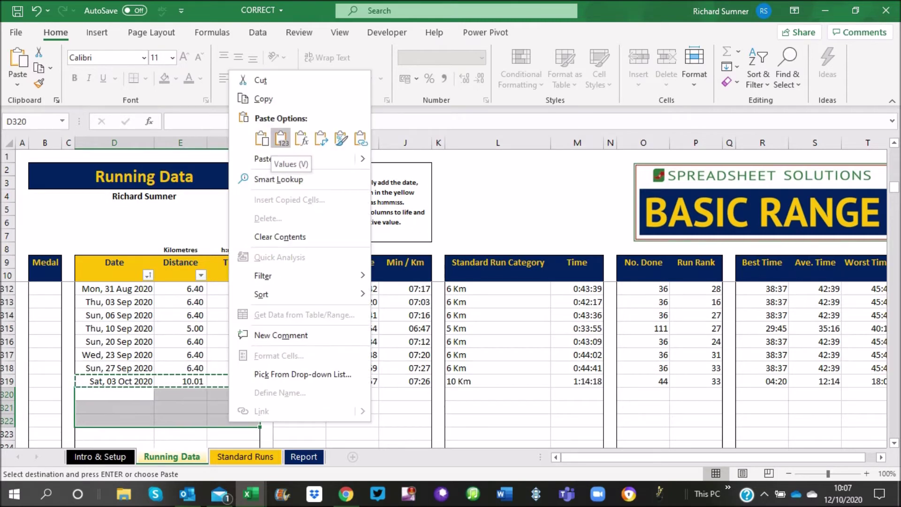
click(262, 139)
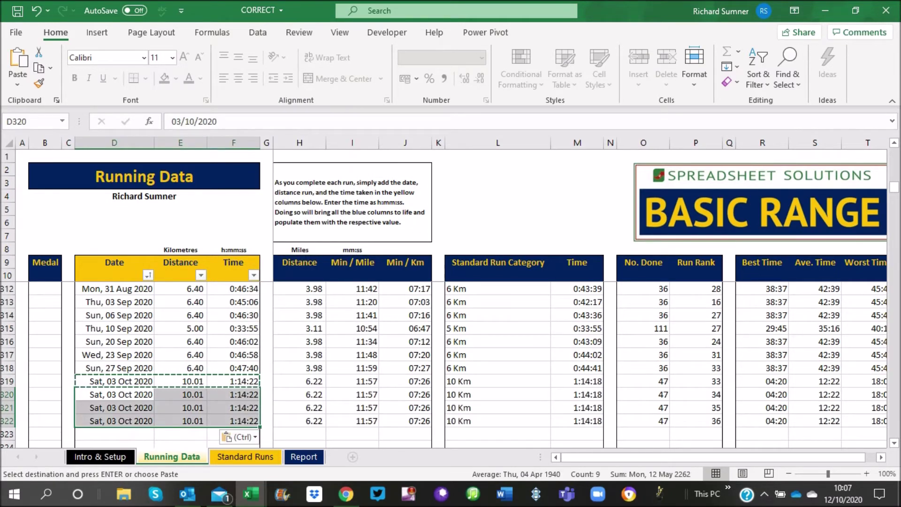
- Clear Contents of the duplicated runs in D320:F322
key(shift+Left)
key(shift+Right)
right_click(228, 407)
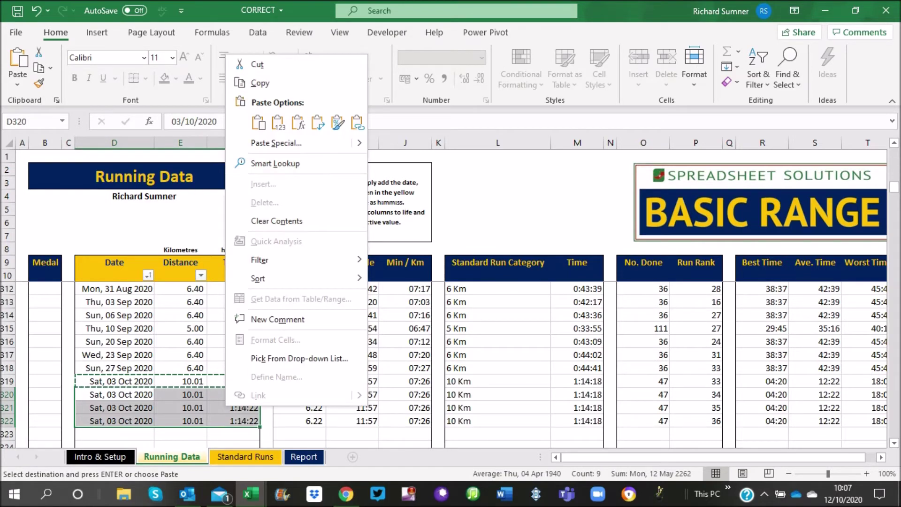
click(276, 220)
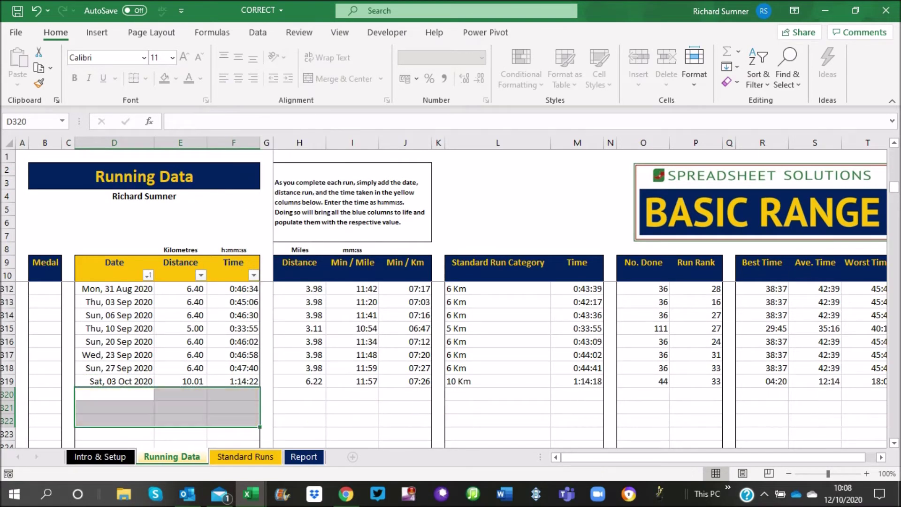
- Enter =D319+1 in D320 so it shows Sun, 04 Oct 2020
click(114, 394)
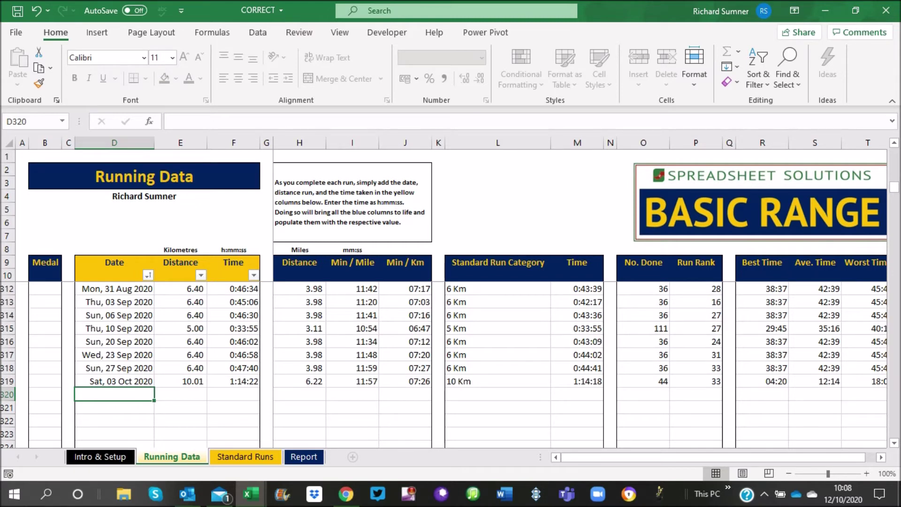
text(=)
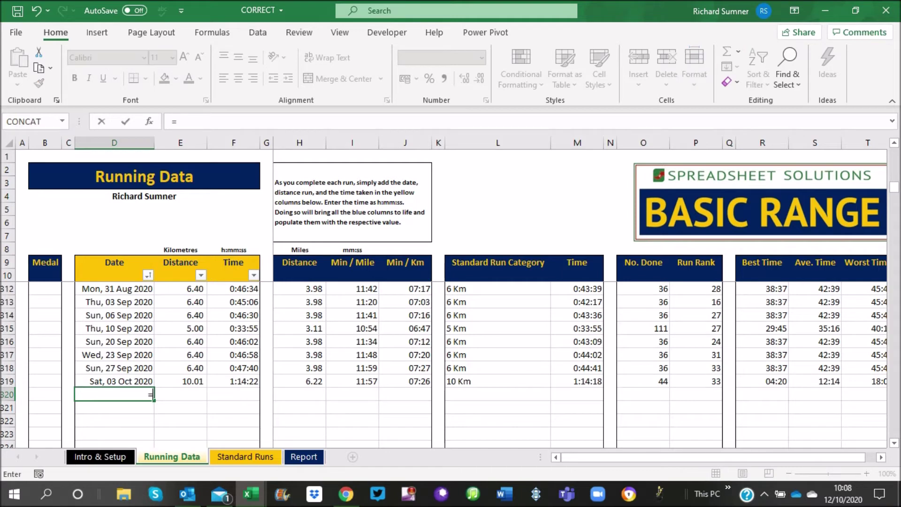
key(Up)
text(+1)
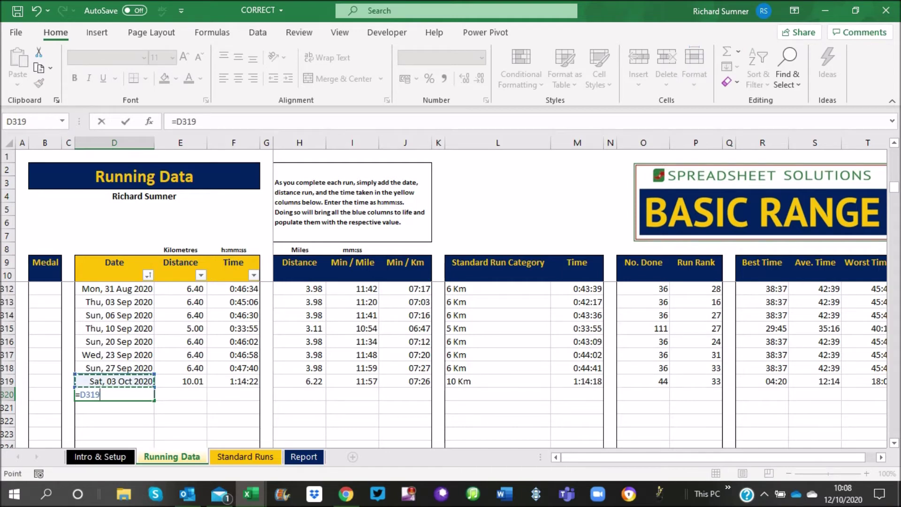
key(Return)
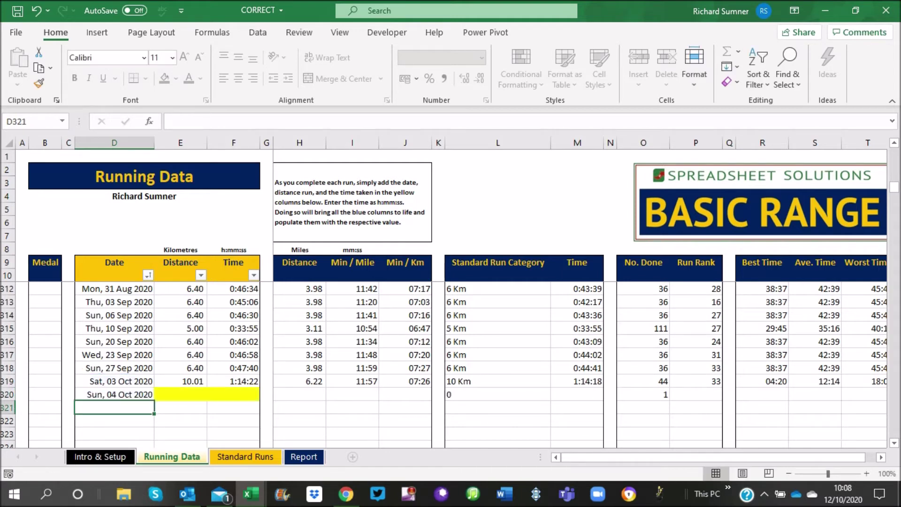
click(114, 394)
- Copy D320's next-day formula into D321:D324, extending dates to 08 Oct 2020
right_click(132, 395)
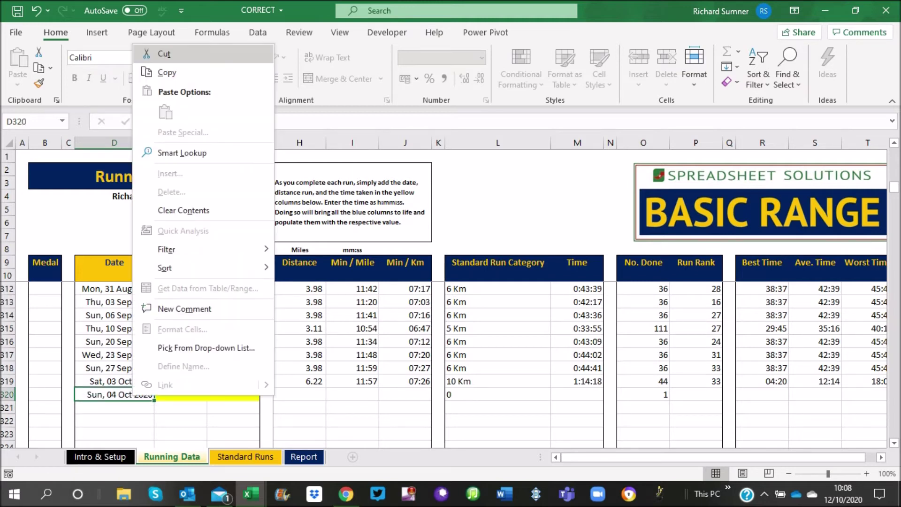
click(155, 71)
drag(114, 408, 117, 441)
right_click(130, 430)
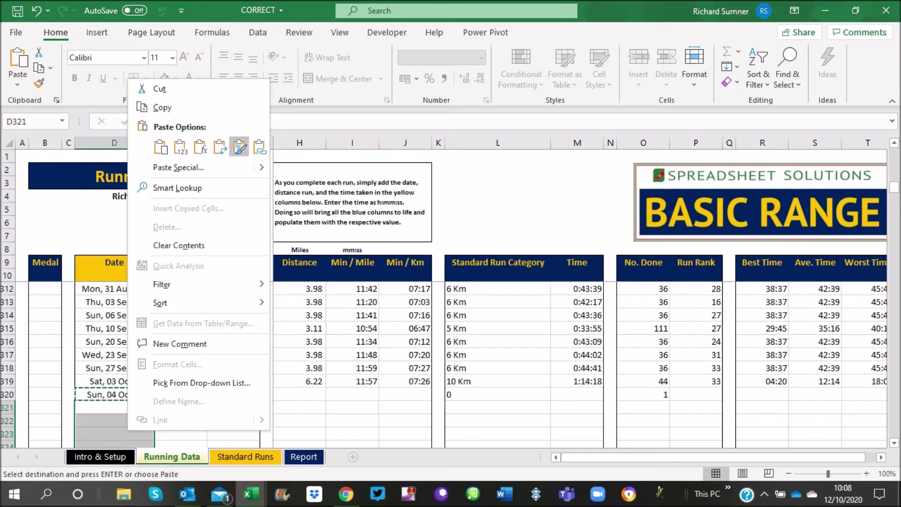
click(200, 147)
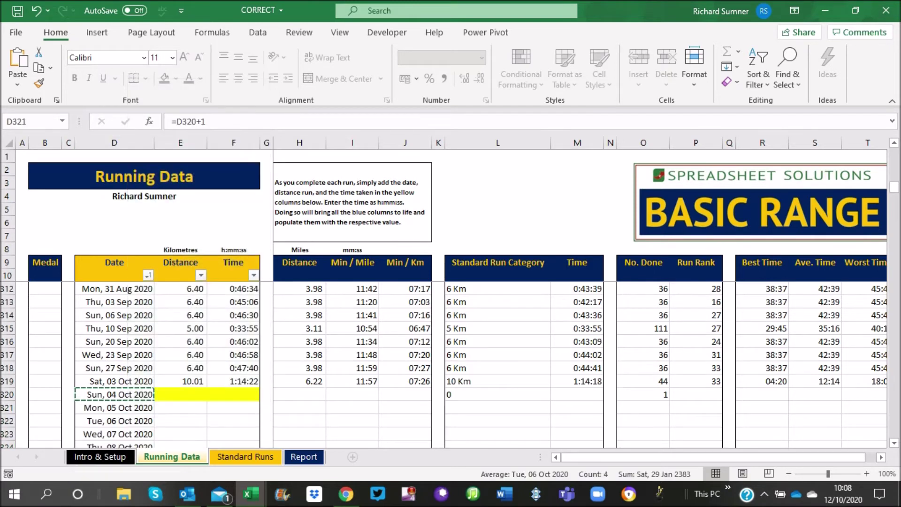
- Convert the five dates in D320:D324 to plain values with Paste Special
scroll(328, 356, down, 2)
drag(114, 315, 129, 368)
right_click(129, 368)
click(159, 154)
right_click(129, 368)
click(179, 215)
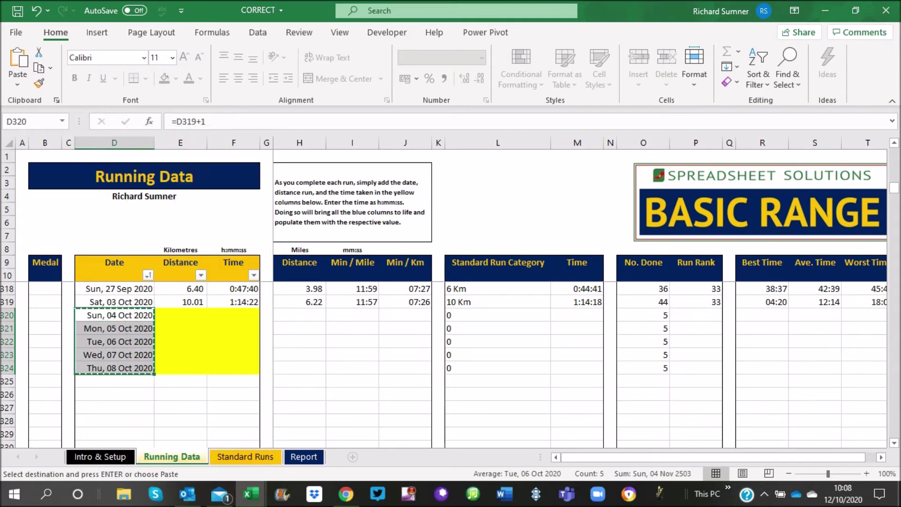
- Clear the trial dates from D320:D324 so the log ends at row 319
drag(114, 315, 117, 354)
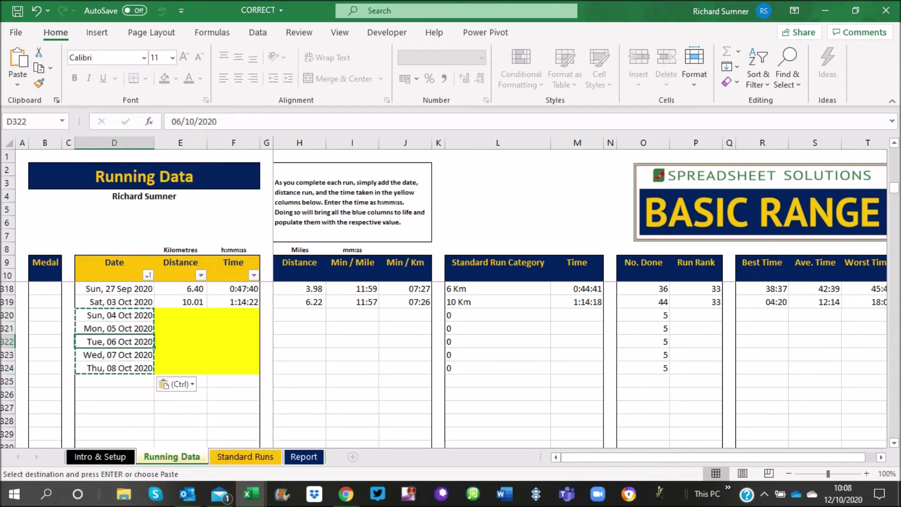
click(114, 328)
drag(114, 315, 117, 368)
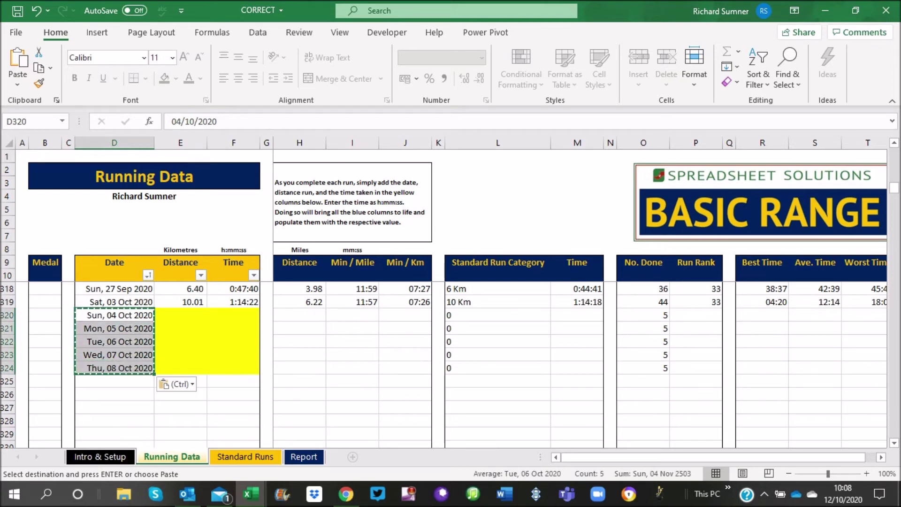
right_click(121, 367)
click(172, 293)
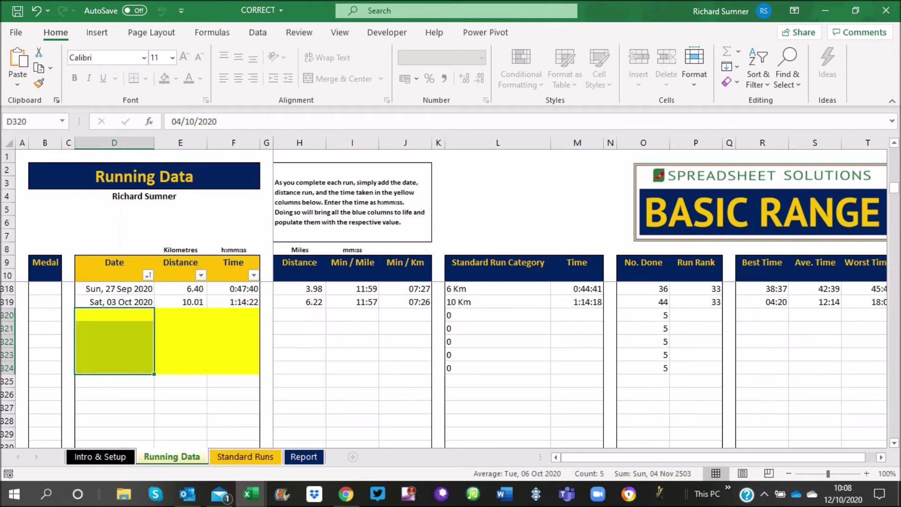
key(Up)
key(Up)
key(Up)
key(Up)
key(Up)
key(Up)
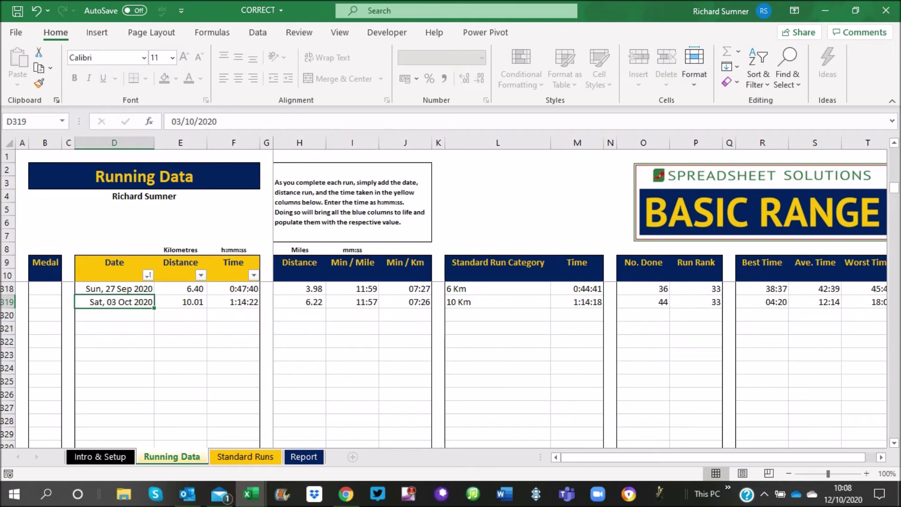
key(Down)
key(Down)
key(Down)
key(Down)
click(114, 368)
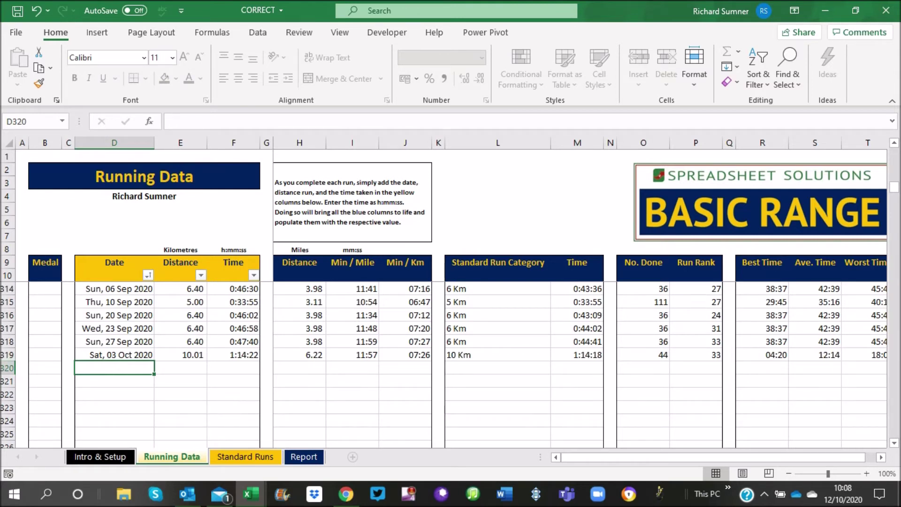
key(Up)
key(Up)
key(shift+Right)
key(shift+Right)
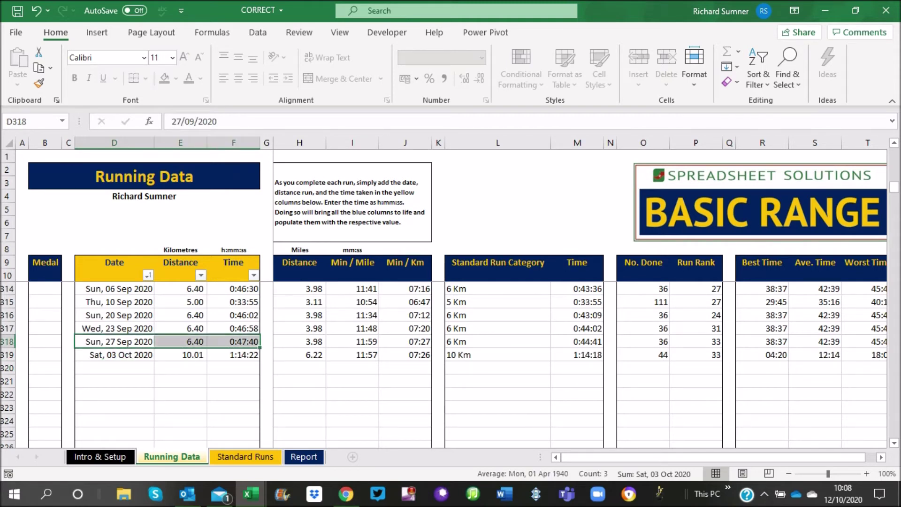
right_click(235, 340)
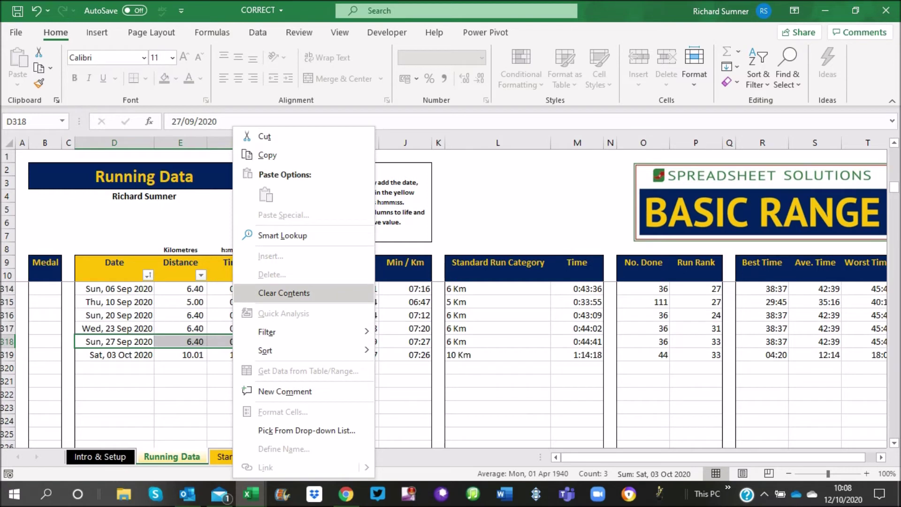
click(284, 293)
click(147, 275)
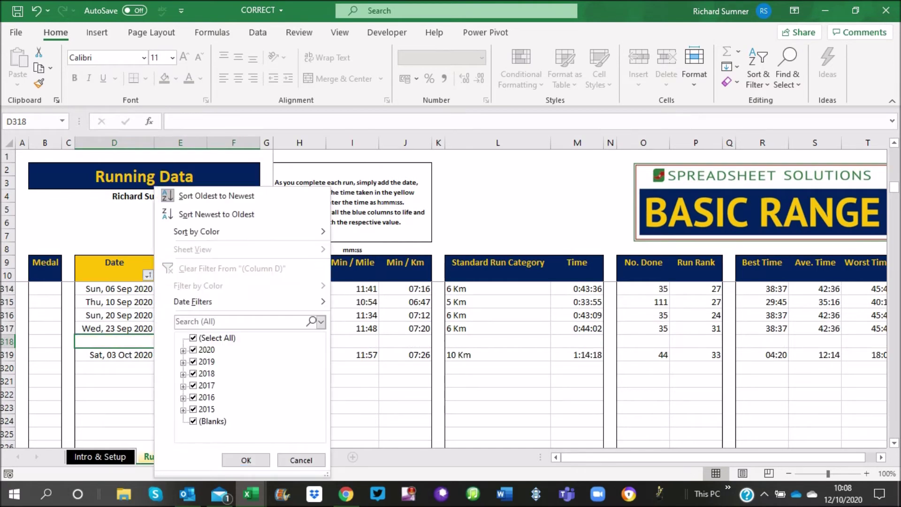
key(Escape)
scroll(451, 366, up, 20)
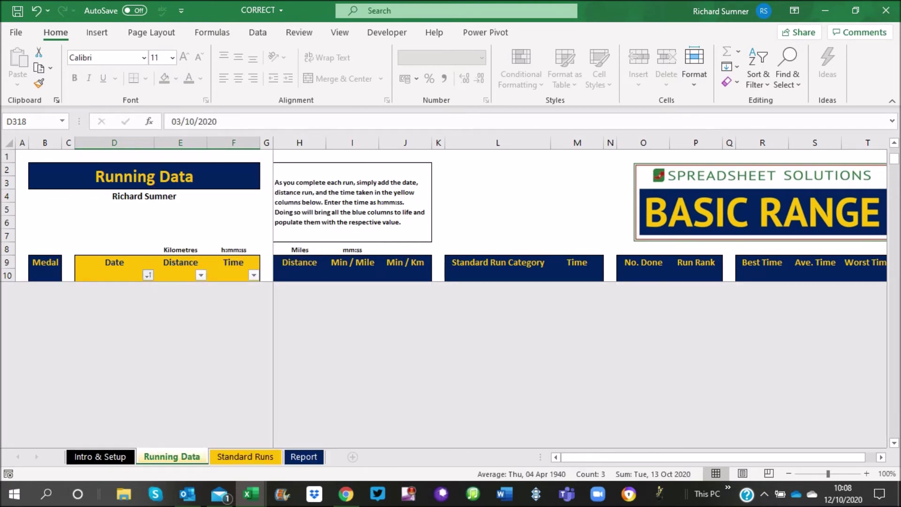
click(114, 315)
key(ctrl+Down)
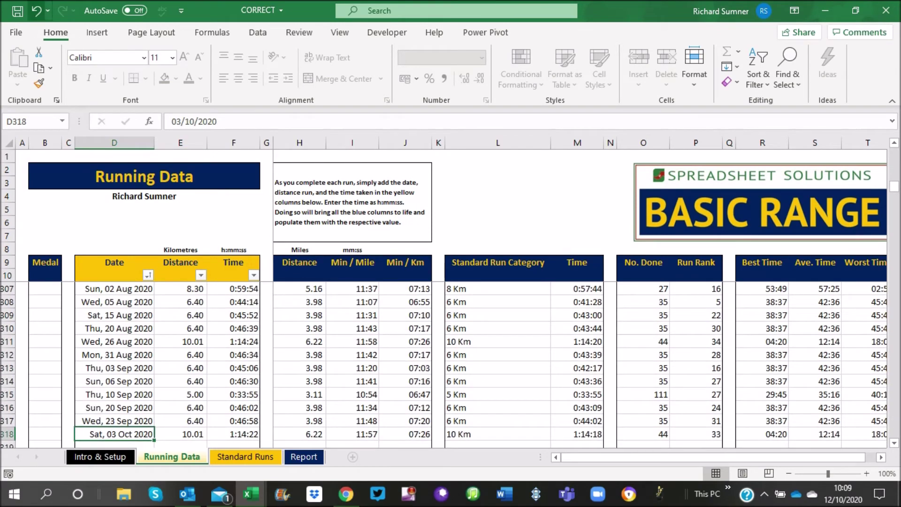
key(shift+Right)
key(shift+Right)
key(ctrl+shift+Up)
click(36, 10)
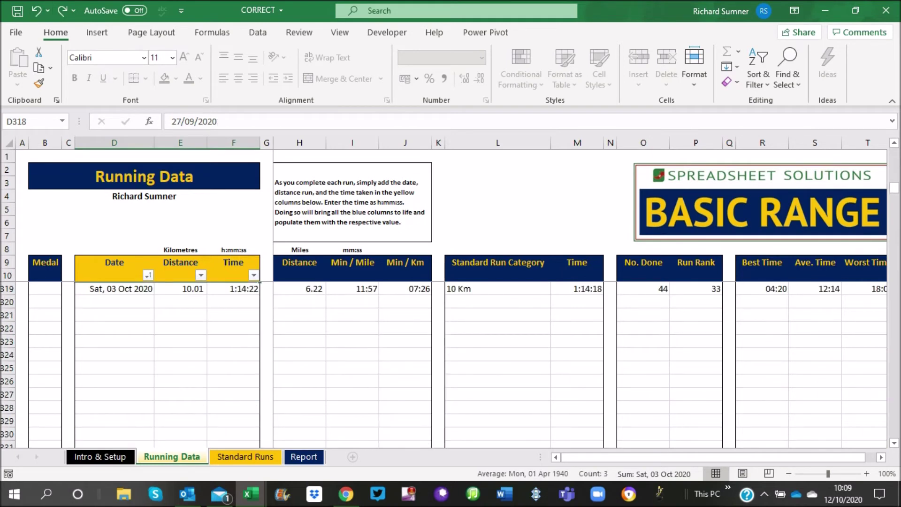
scroll(451, 329, up, 2)
click(114, 381)
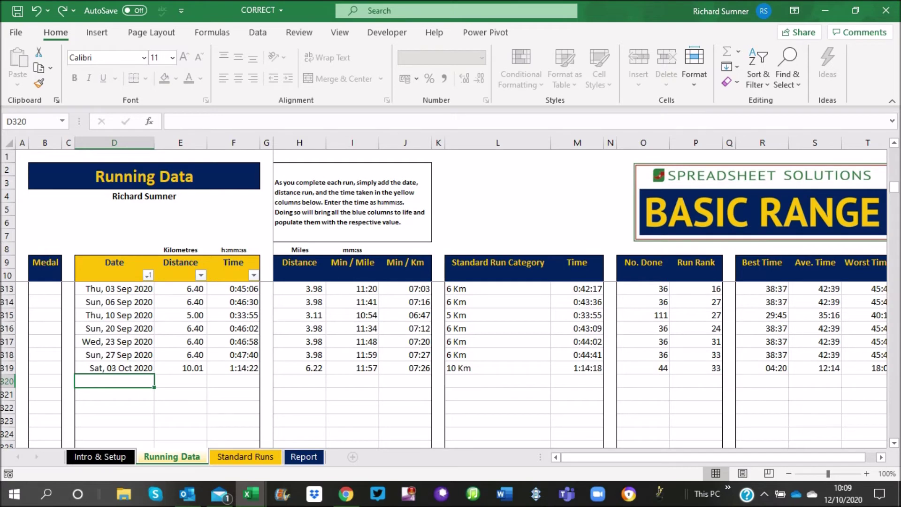
- Enter the workbook password in Protect Workbook, then hide the Intro & Setup tab
key(ctrl+Page_Up)
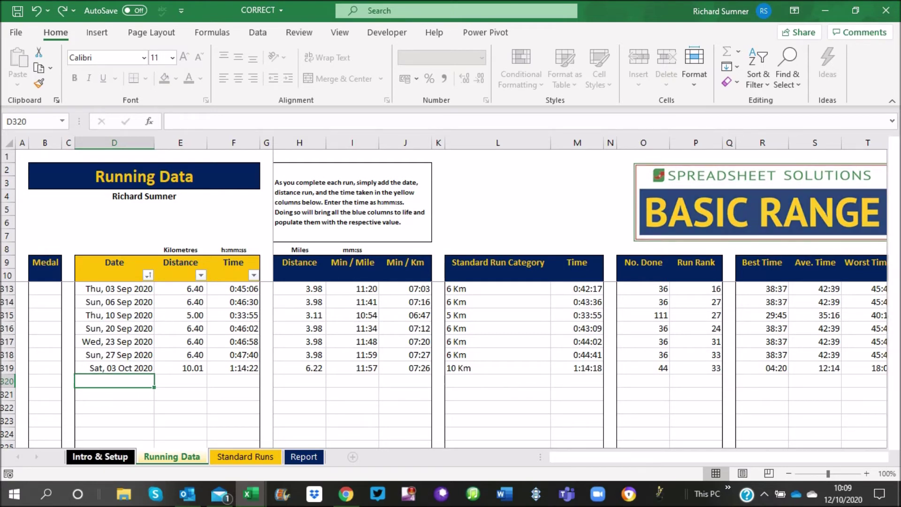
right_click(124, 456)
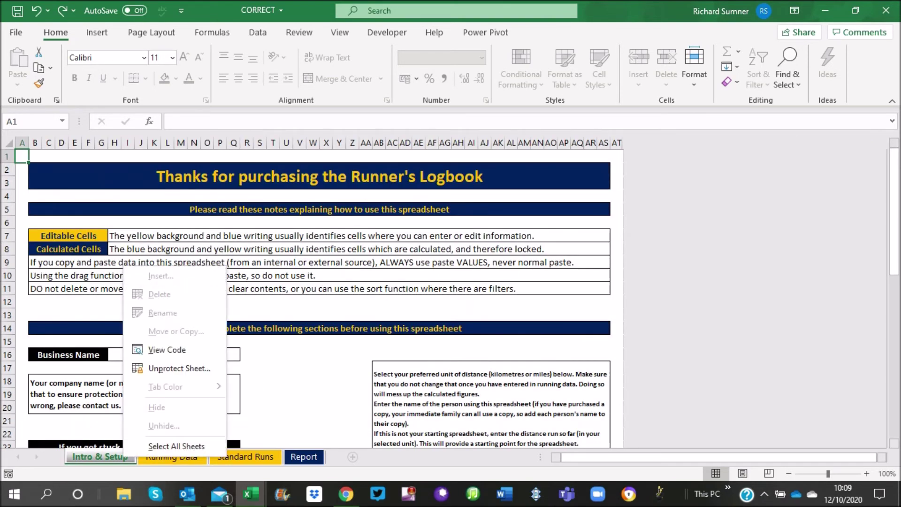
key(Escape)
click(299, 32)
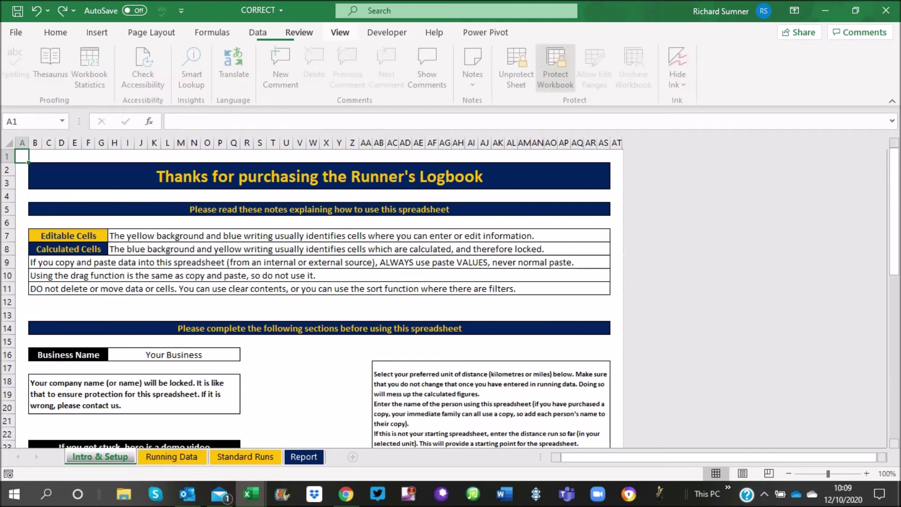
click(558, 68)
text(password)
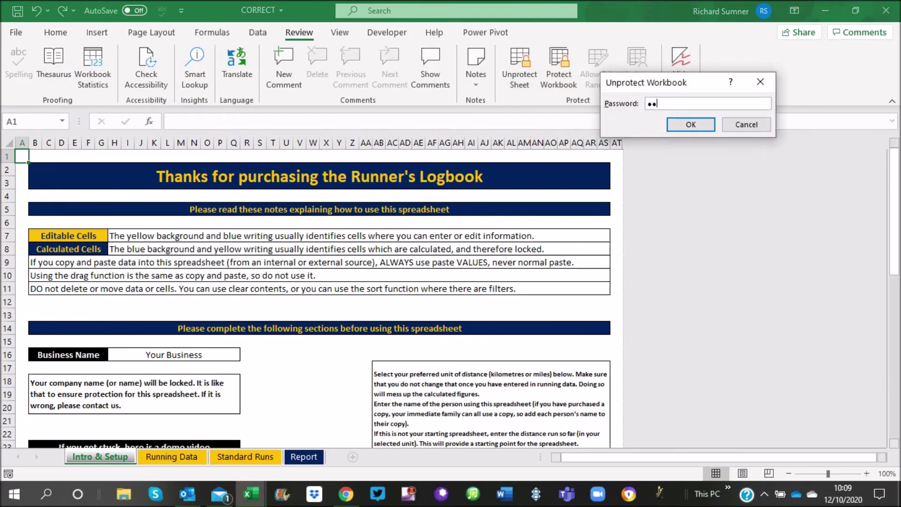
key(Return)
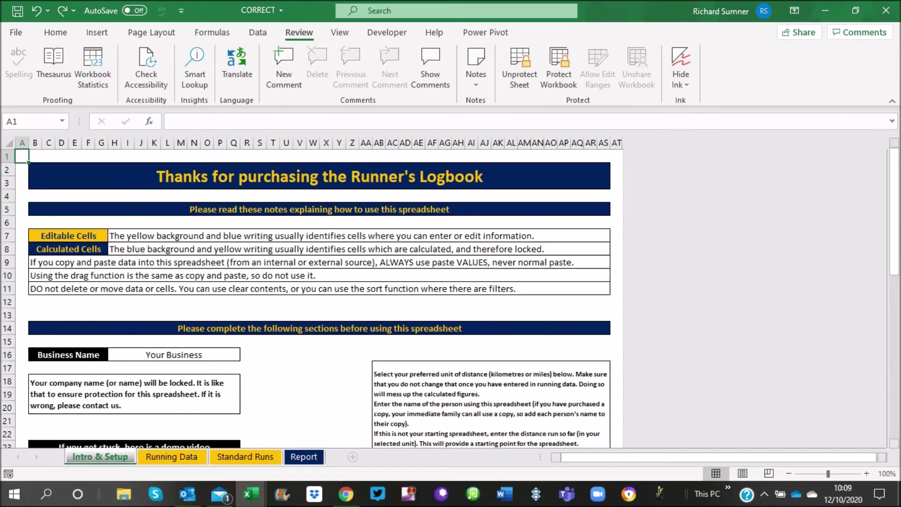
right_click(115, 456)
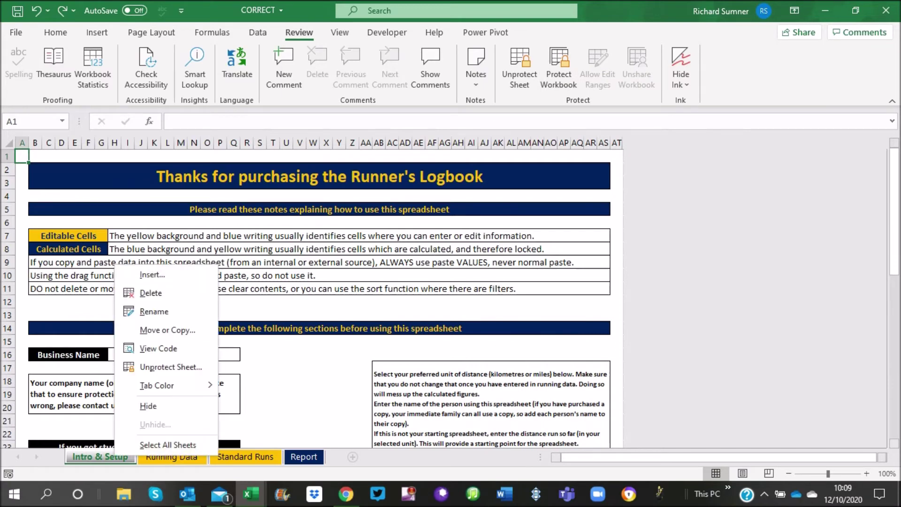
click(148, 406)
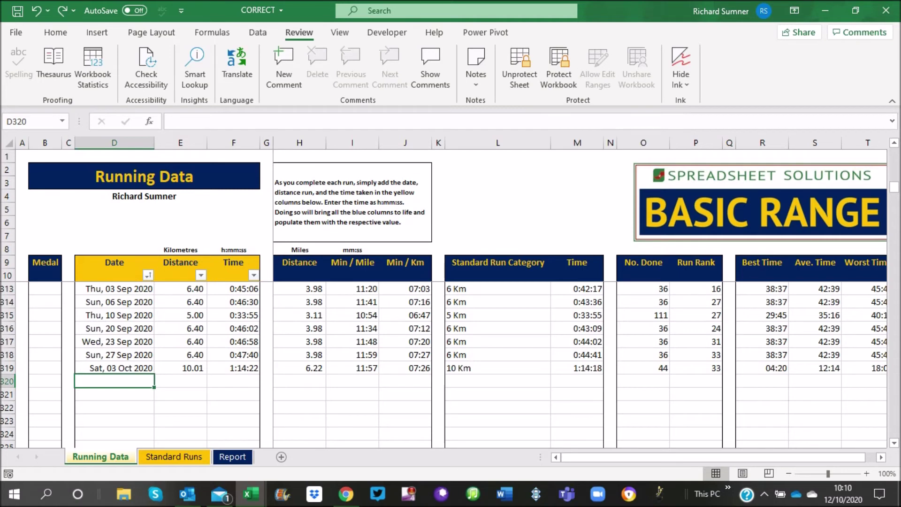
- Unhide Intro & Setup from the Running Data tab's Unhide list, then return to Running Data
click(558, 68)
right_click(116, 456)
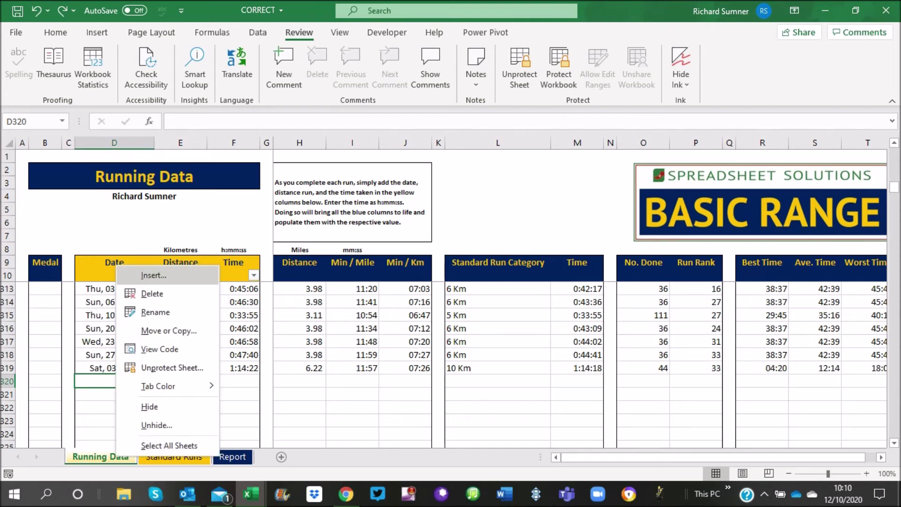
right_click(89, 457)
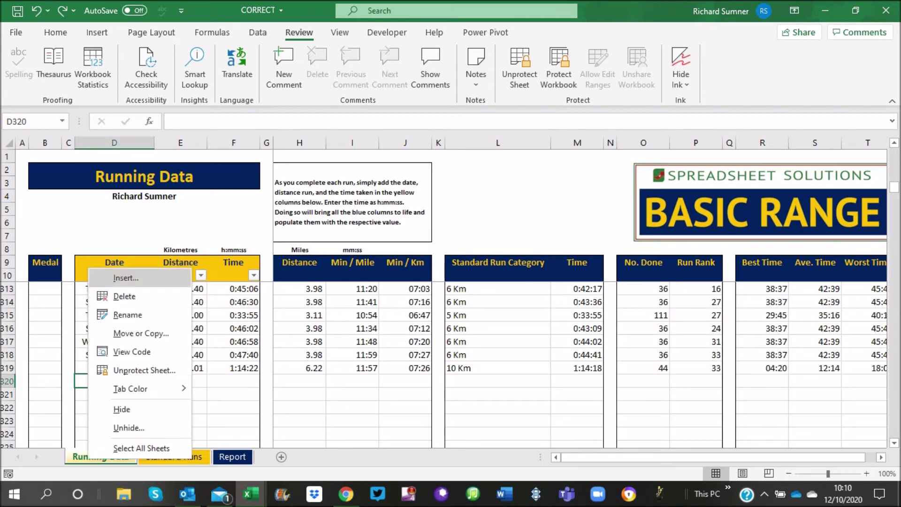
click(129, 427)
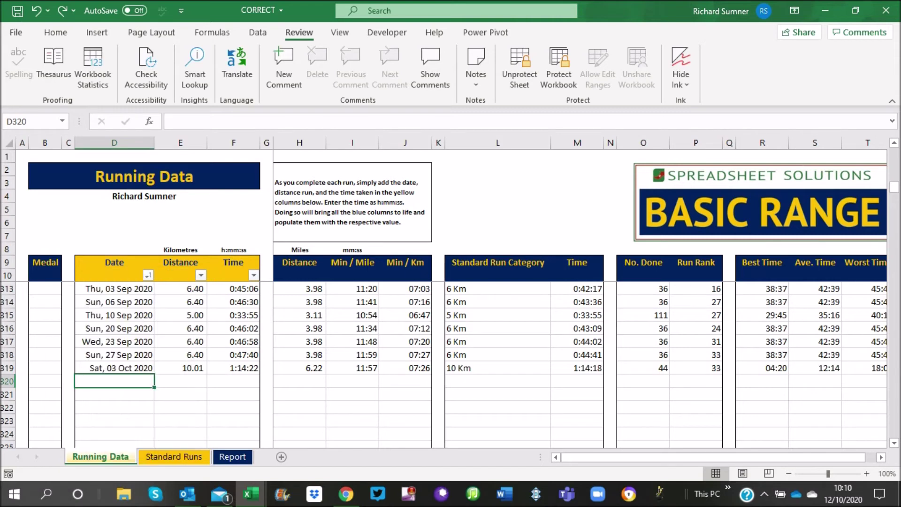
click(173, 462)
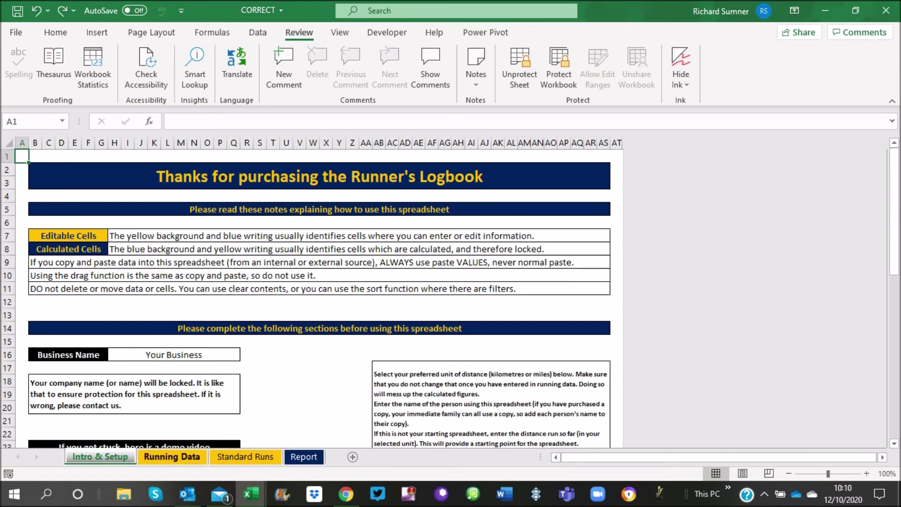
click(171, 457)
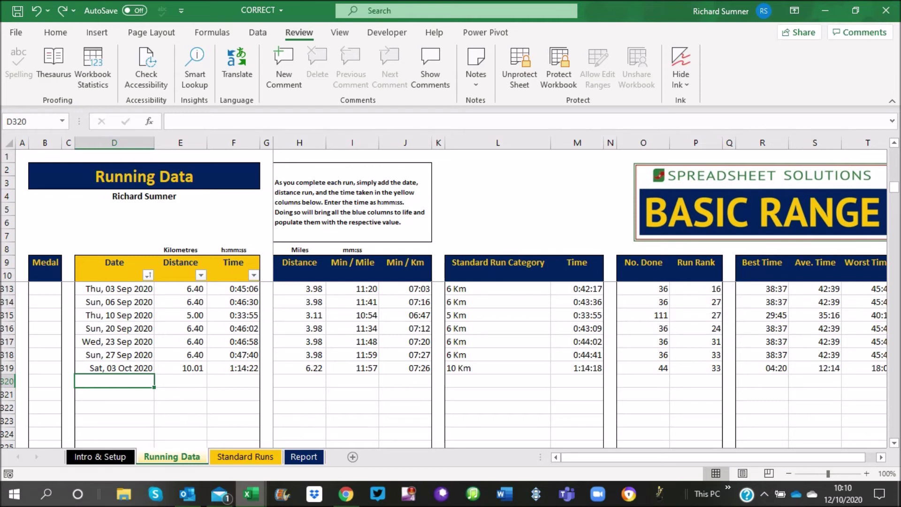
- Switch to the WRONG workbook's Running Data sheet, showing row 322's #REF! errors
mouse_move(251, 494)
click(70, 441)
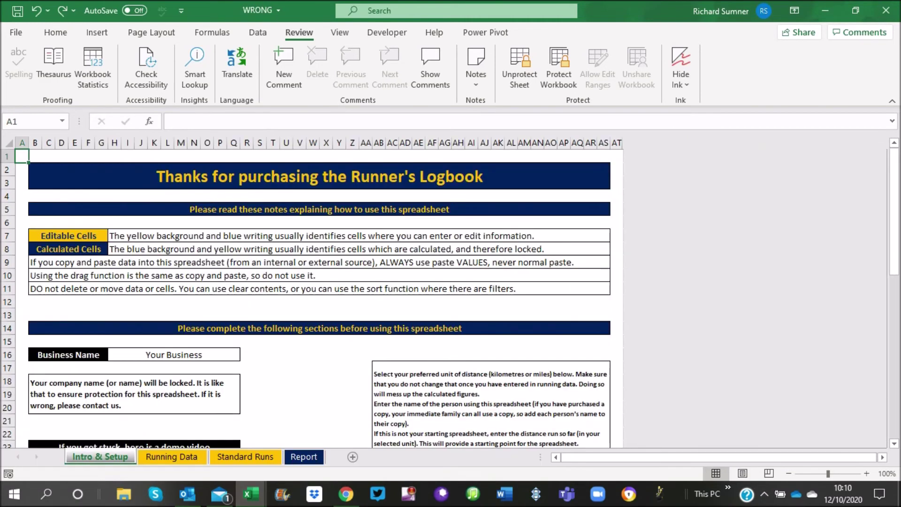
click(172, 457)
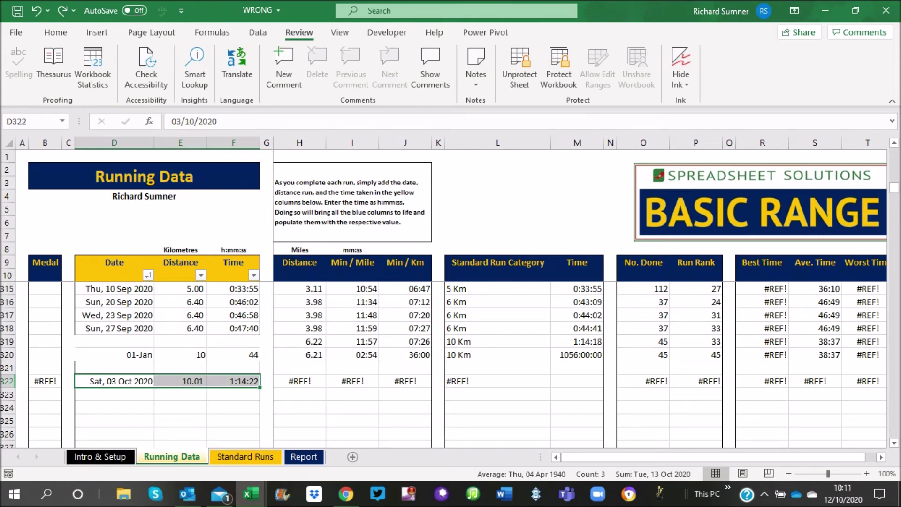
mouse_move(251, 493)
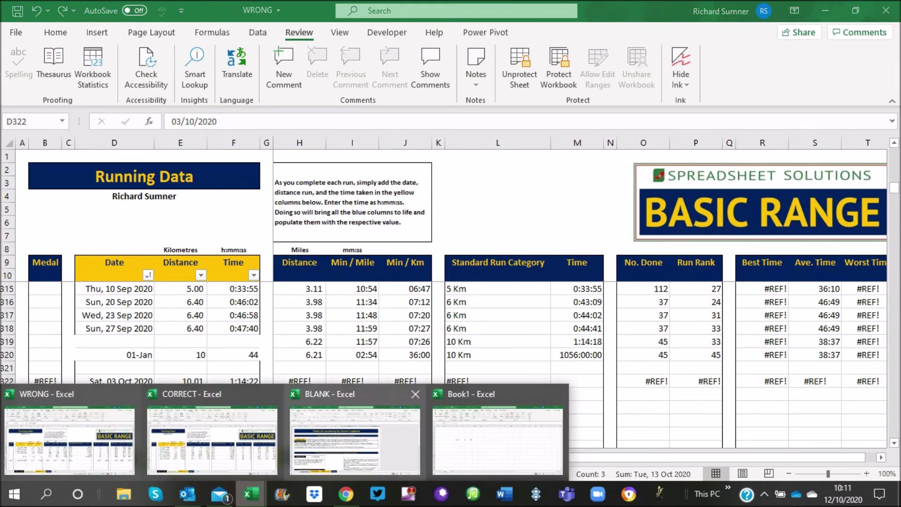
- Bring the BLANK template workbook to the front, passing through Book1
click(497, 441)
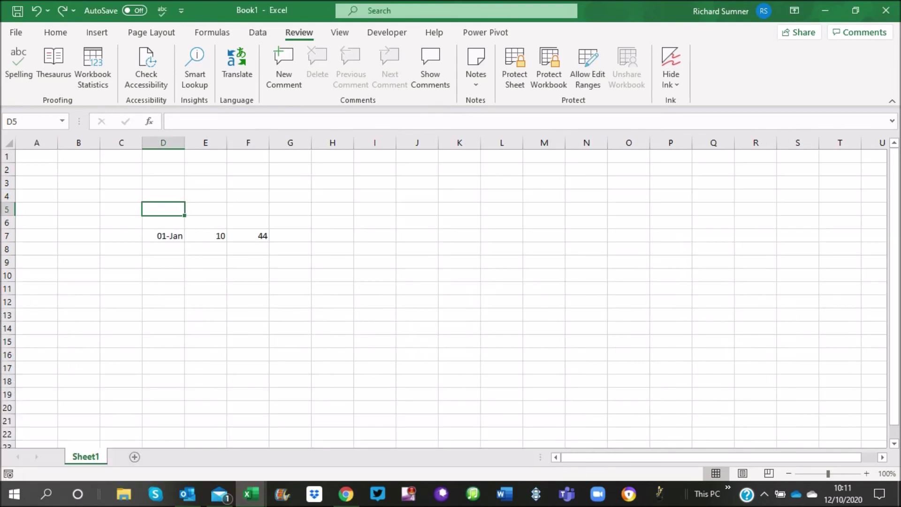
mouse_move(252, 494)
click(352, 431)
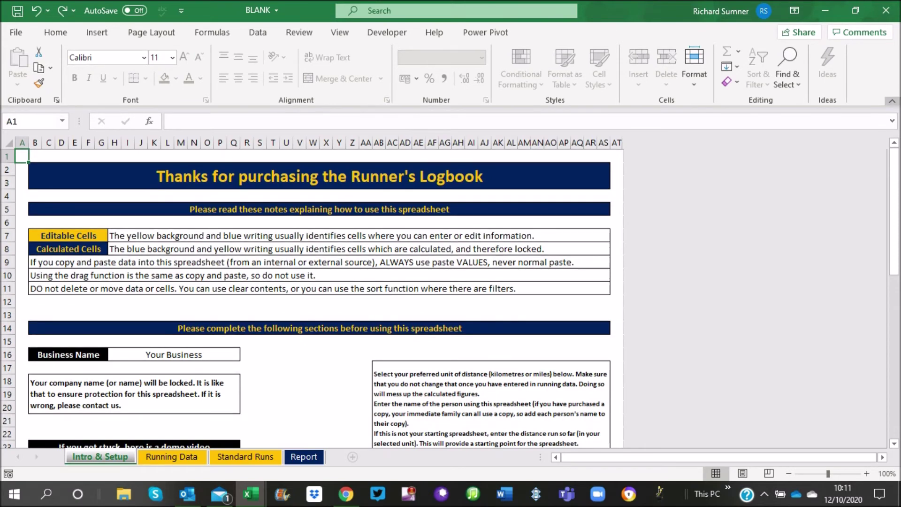
- Collapse the ribbon and cycle through the BLANK sheets, ending on Running Data
click(892, 101)
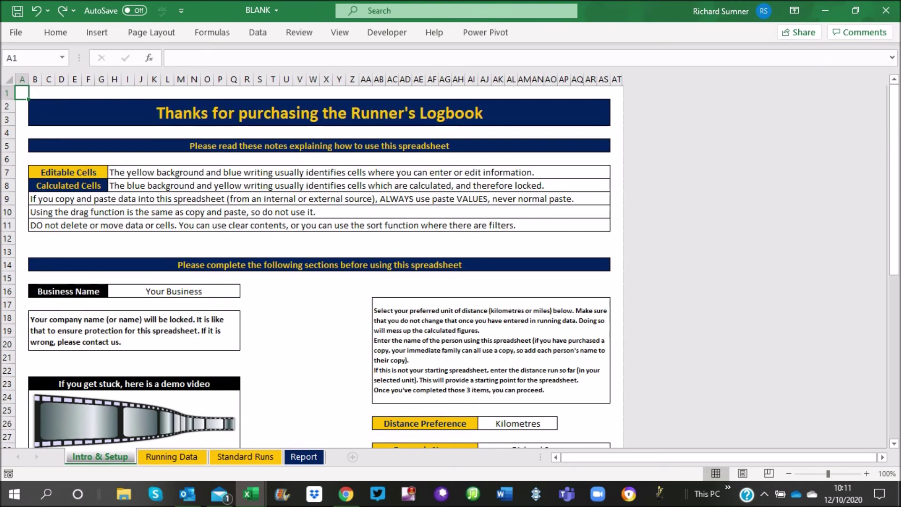
key(ctrl+Page_Down)
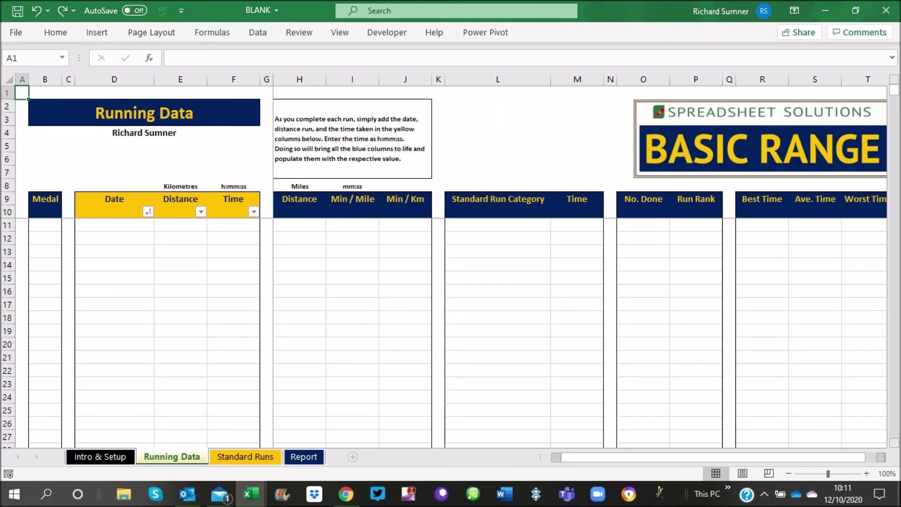
key(ctrl+Page_Down)
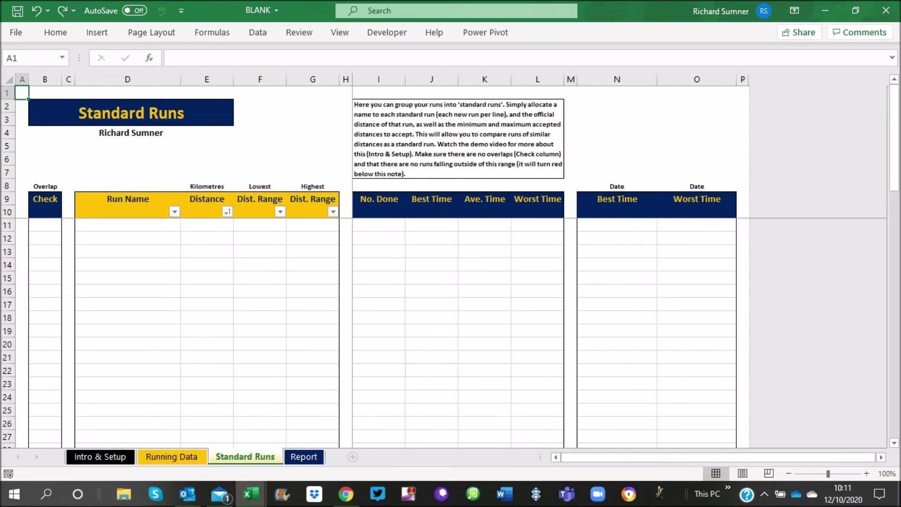
key(ctrl+Page_Up)
key(ctrl+Page_Up)
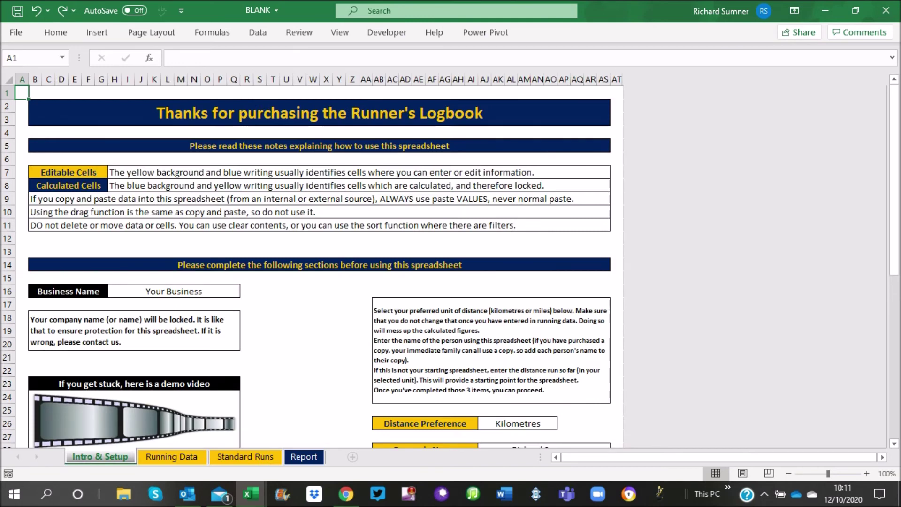
key(ctrl+Page_Down)
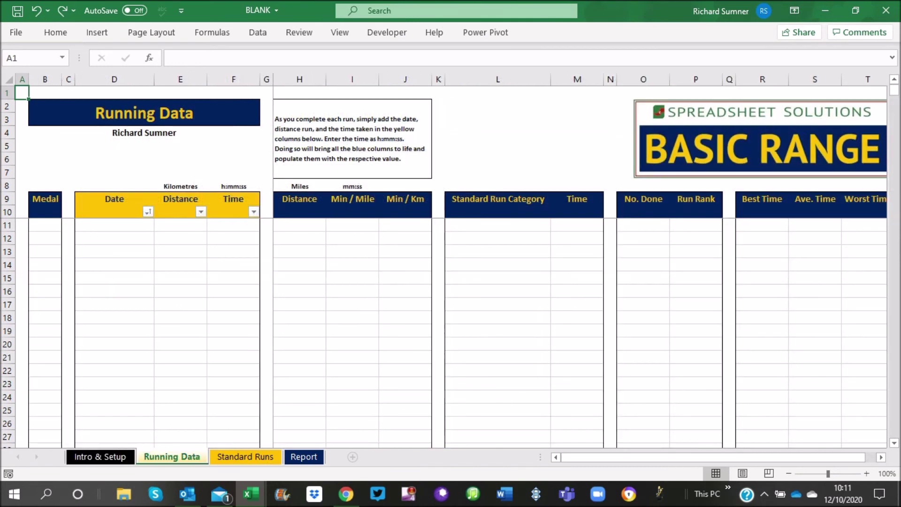
mouse_move(251, 494)
click(193, 450)
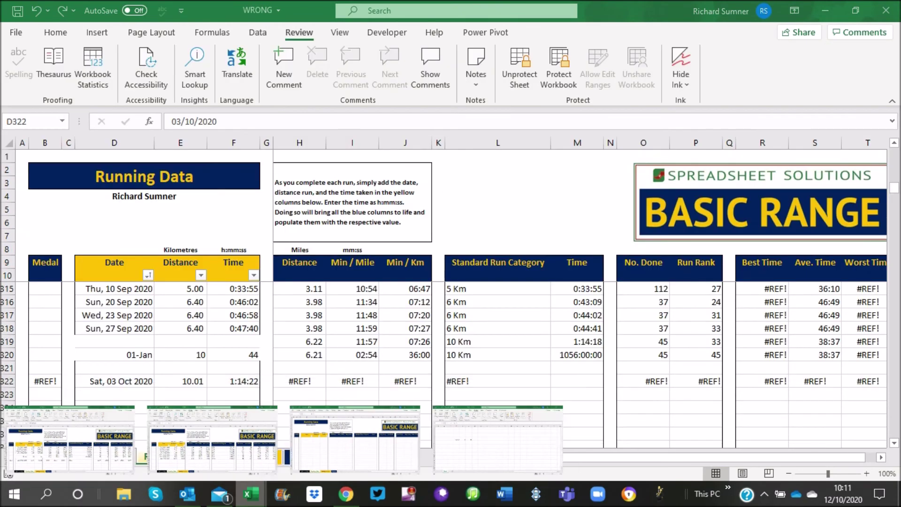
key(ctrl+Page_Up)
scroll(319, 290, down, 4)
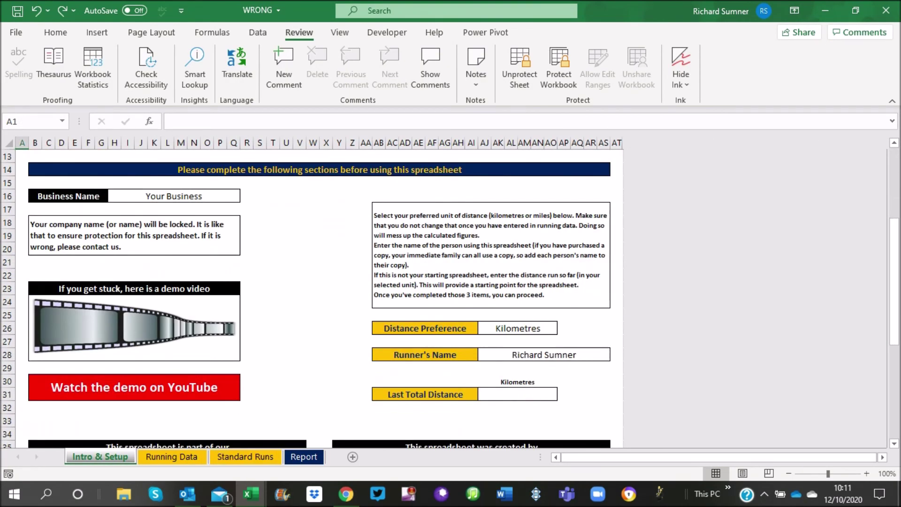
mouse_move(251, 493)
click(355, 439)
key(ctrl+Page_Up)
scroll(319, 263, down, 3)
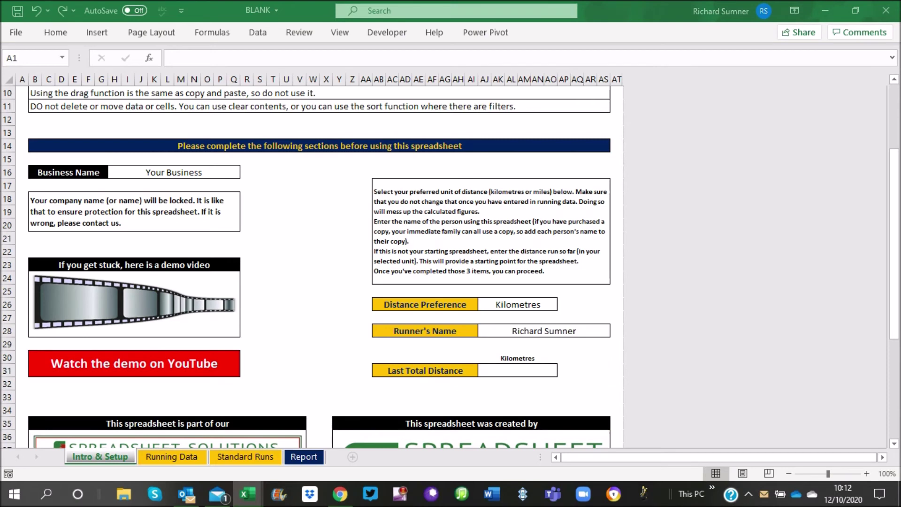
click(172, 457)
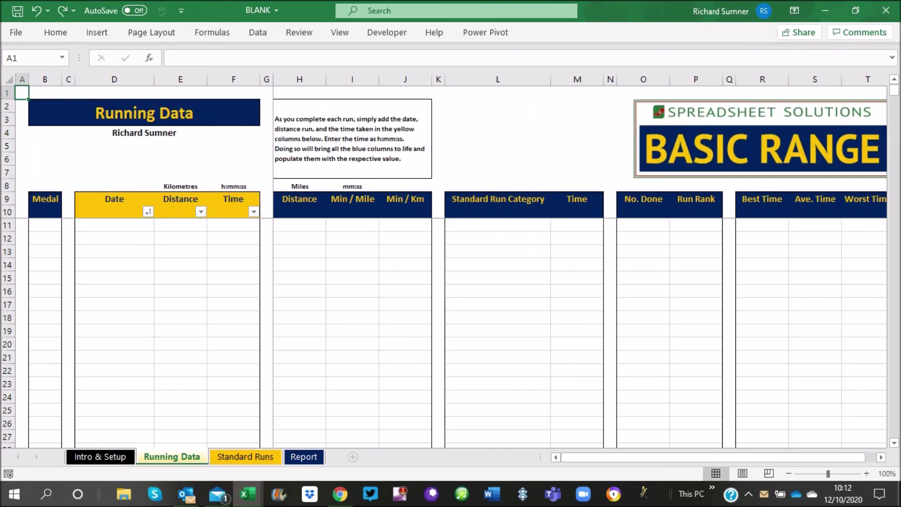
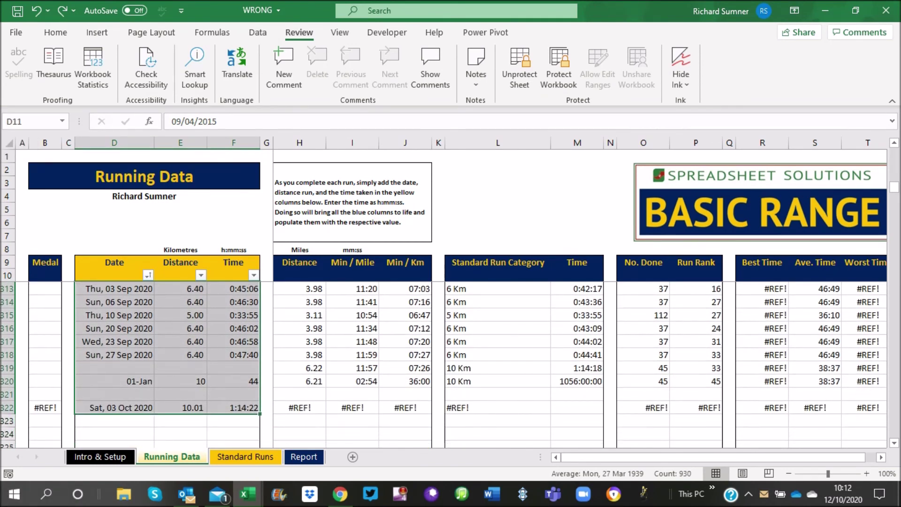
- Paste WRONG's Date, Distance and Time data into BLANK's Running Data at D11 as values
right_click(156, 338)
click(178, 154)
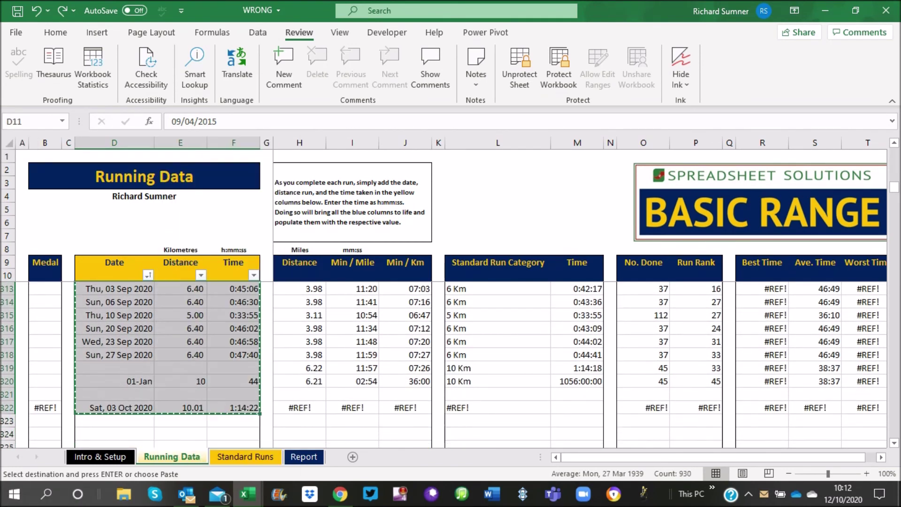
mouse_move(248, 494)
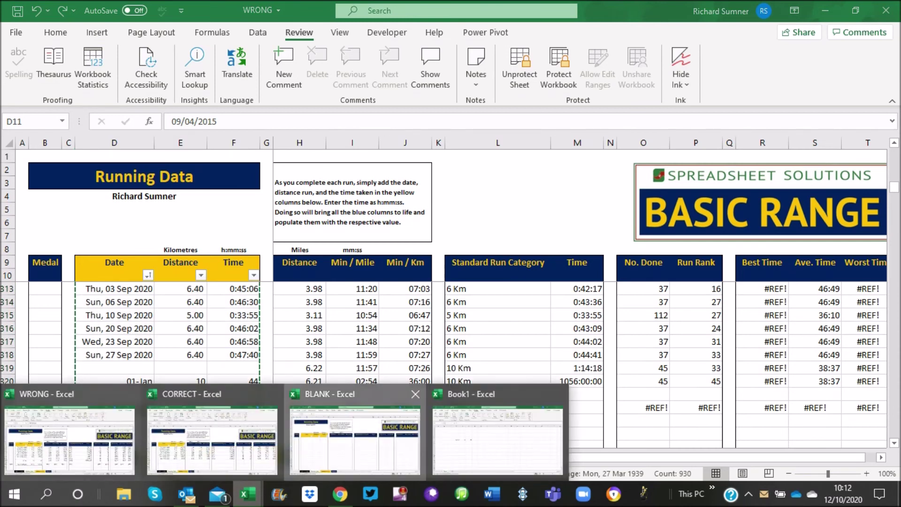
click(358, 451)
right_click(126, 226)
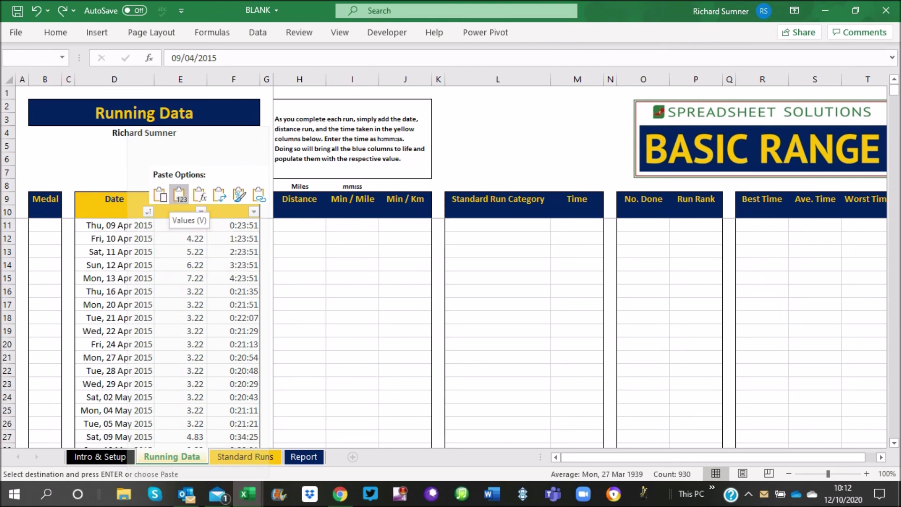
click(178, 194)
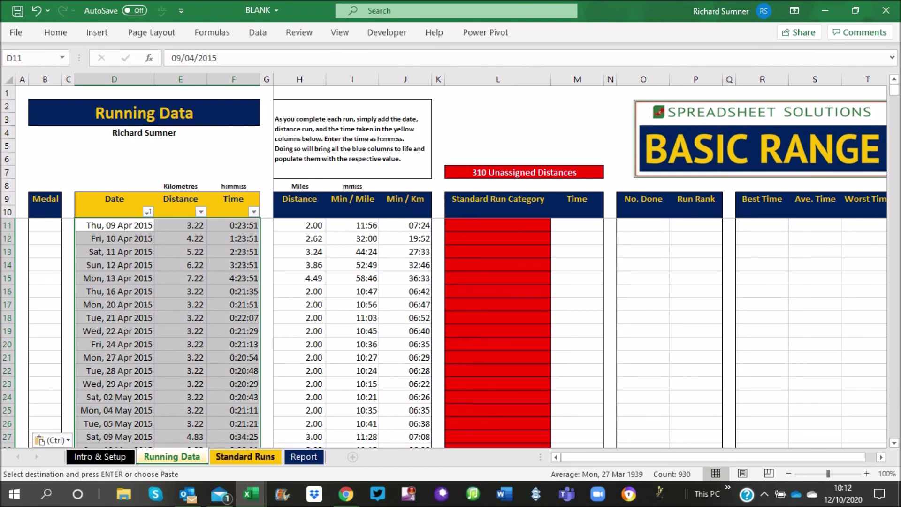
click(245, 457)
- Copy the standard runs table D11:G22 from WRONG's Standard Runs sheet
mouse_move(251, 494)
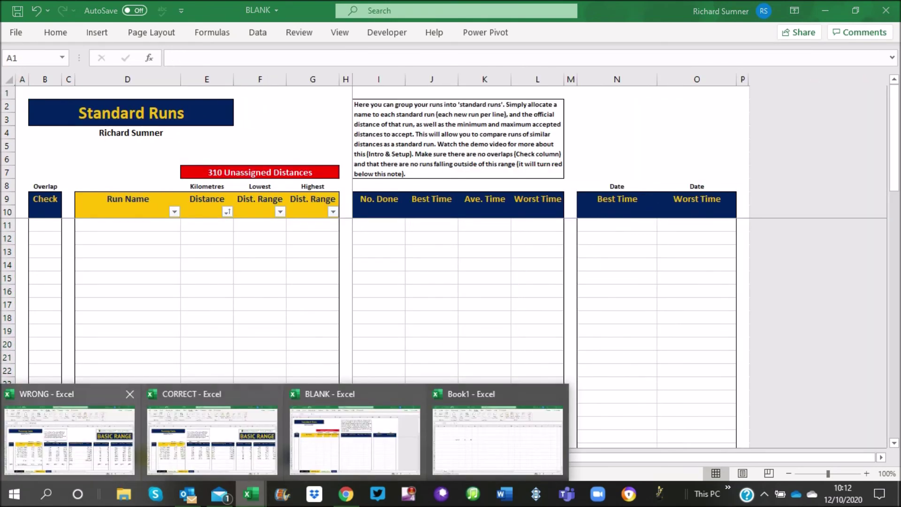
click(70, 438)
key(ctrl+Page_Down)
click(128, 289)
key(shift+Right)
key(Up)
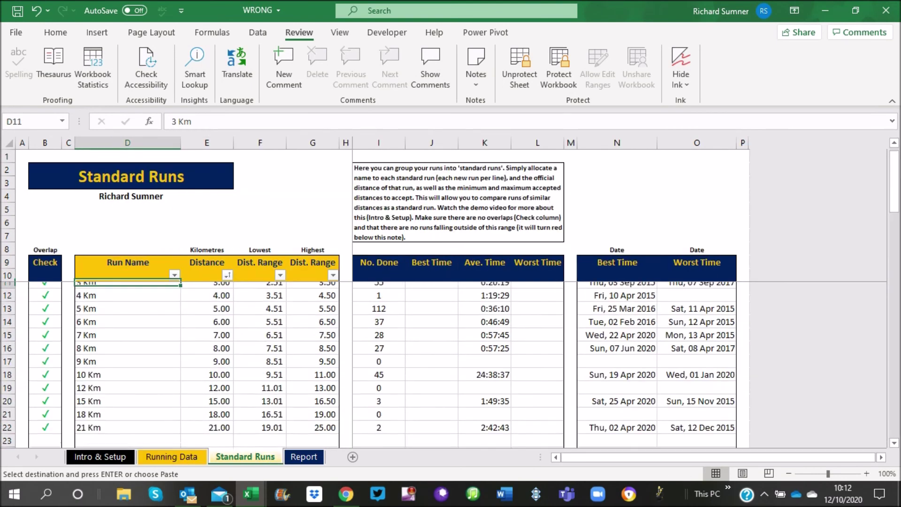
drag(128, 288, 312, 446)
right_click(183, 291)
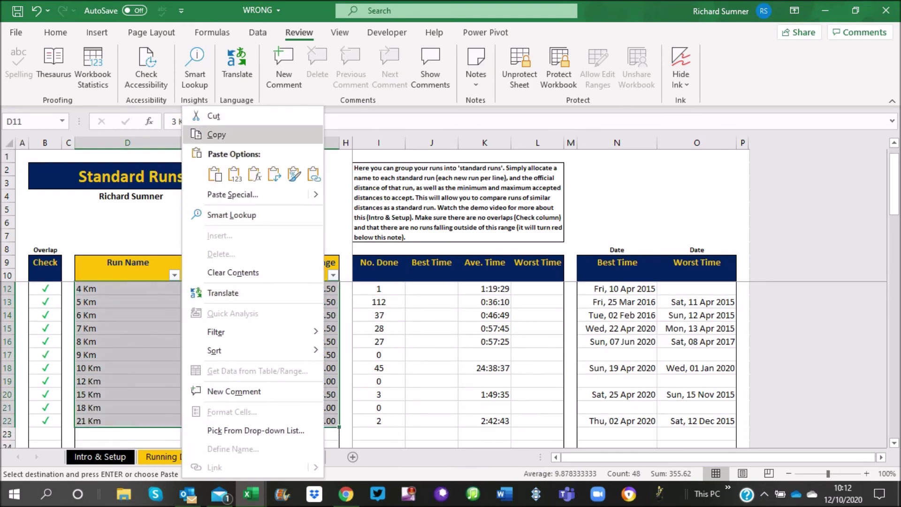
click(197, 134)
- Paste the twelve standard runs into BLANK's Standard Runs at D11 as values
click(357, 432)
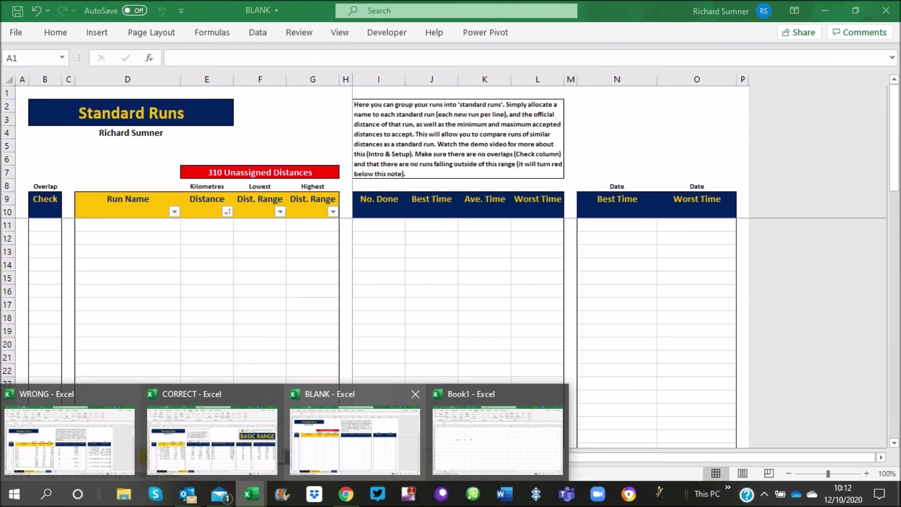
right_click(107, 225)
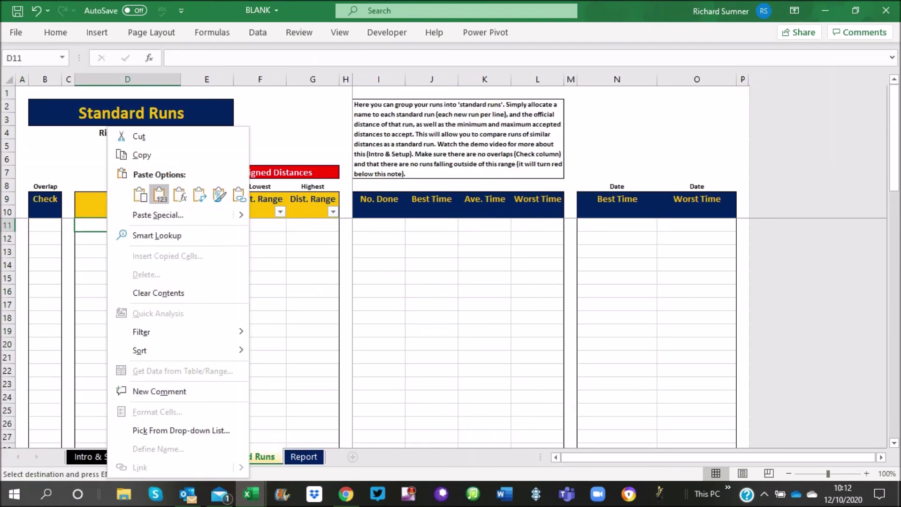
click(153, 195)
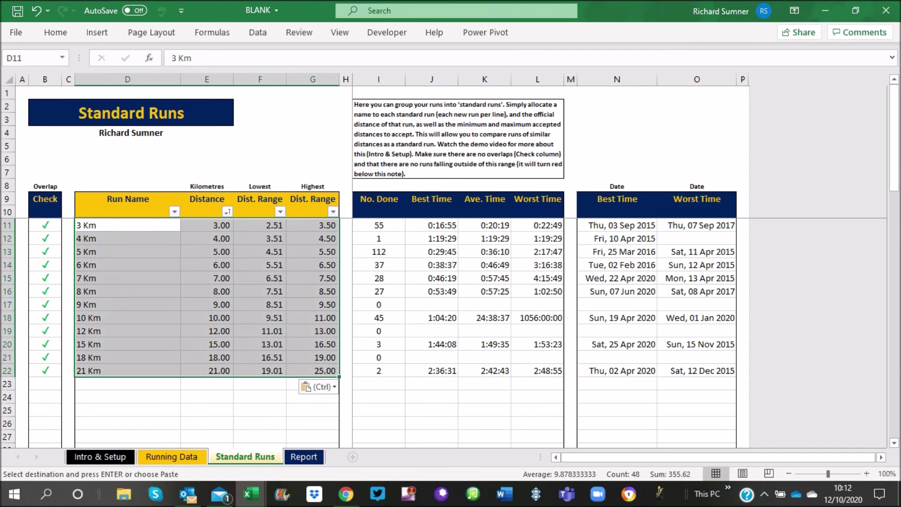
click(171, 457)
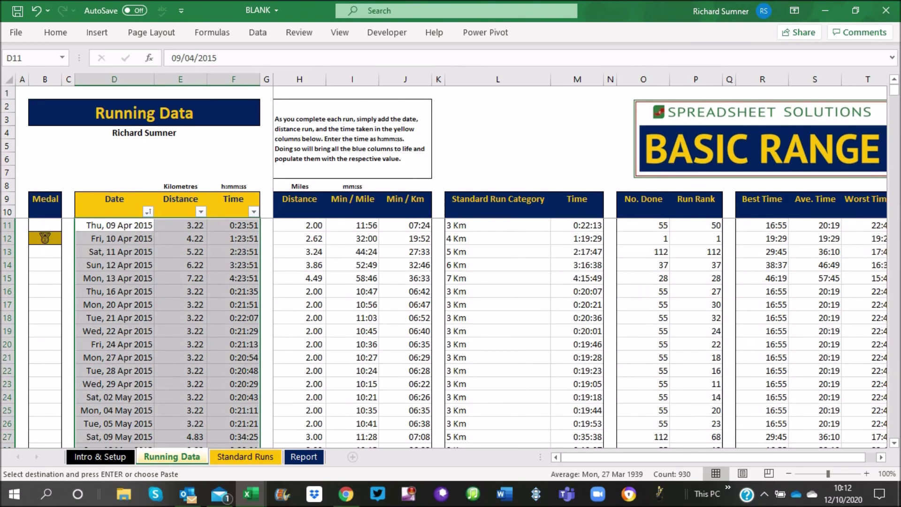
- Jump to the last date in BLANK's Running Data and view the rows below it
click(114, 265)
key(ctrl+Down)
key(Down)
scroll(450, 328, down, 2)
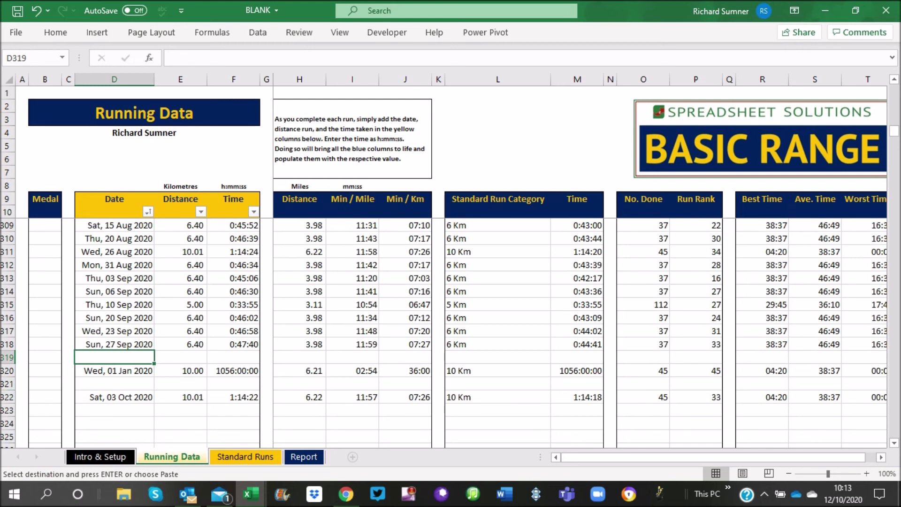
- Bring up the Running Data sheet in the WRONG workbook
mouse_move(251, 494)
click(70, 432)
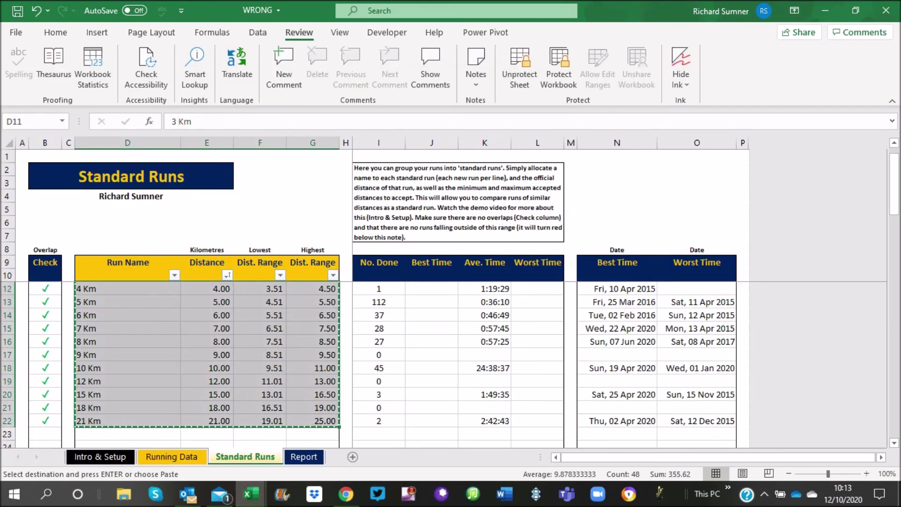
click(171, 457)
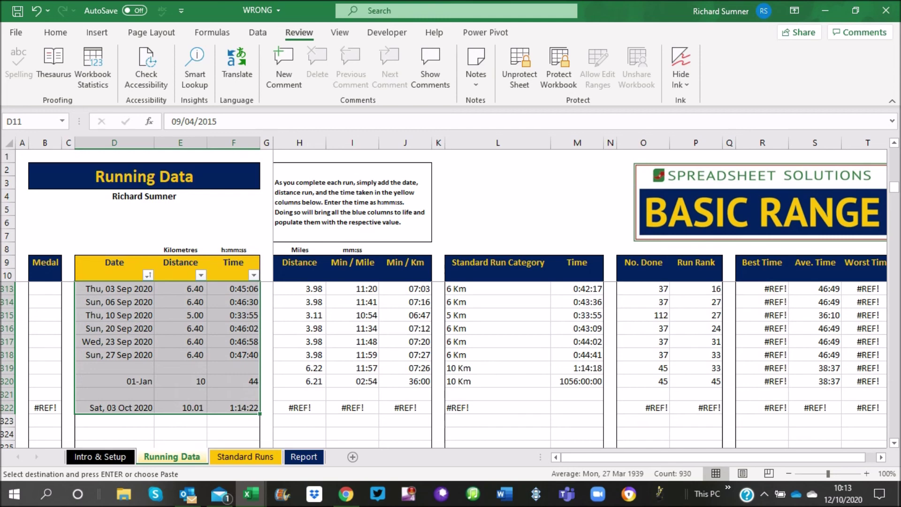
- Sort BLANK's running log by Date, oldest to newest, and confirm it ends at Sat 03 Oct 2020
click(250, 494)
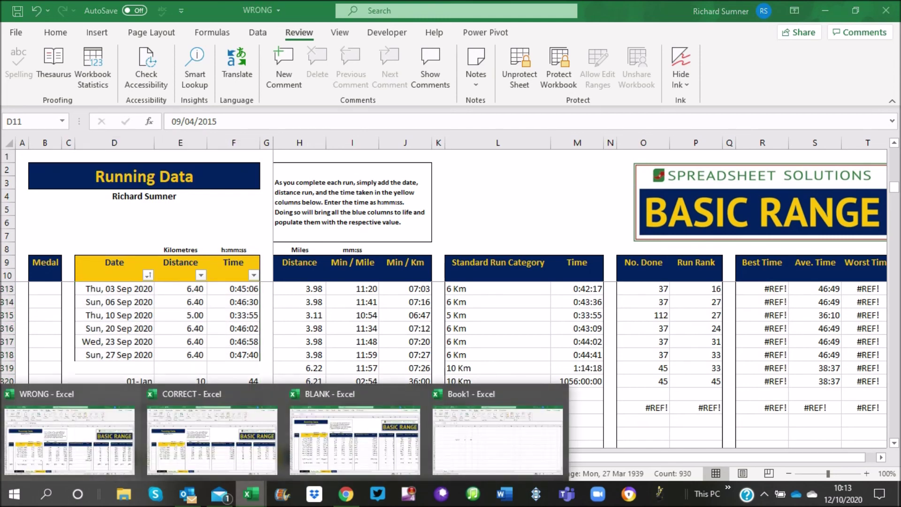
click(355, 438)
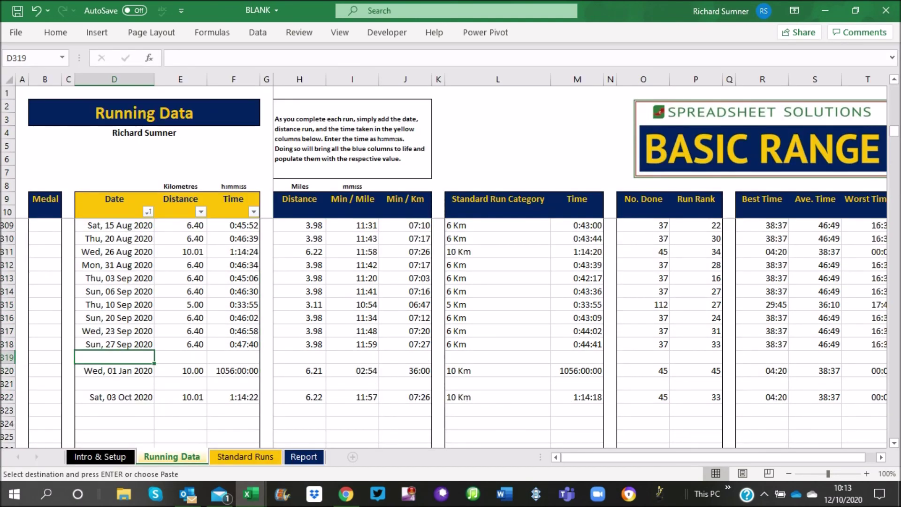
click(148, 212)
key(Escape)
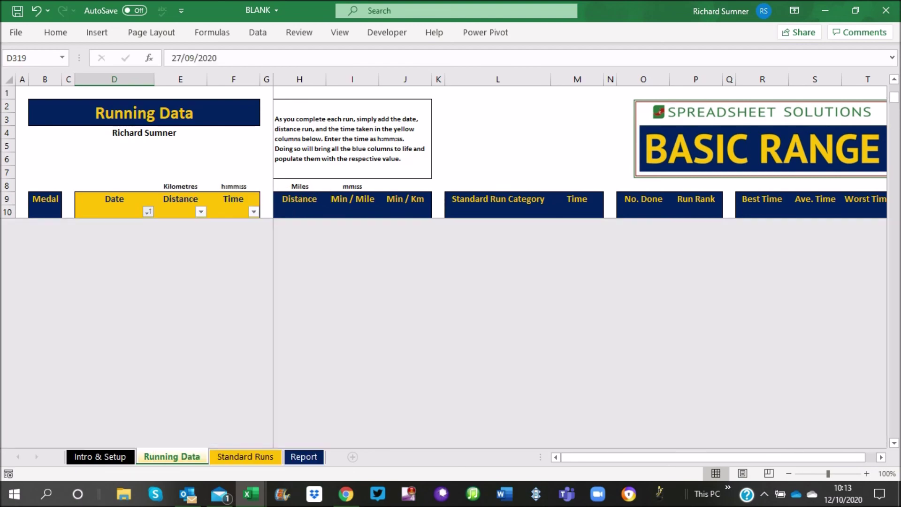
click(114, 239)
key(ctrl+Down)
scroll(451, 328, down, 3)
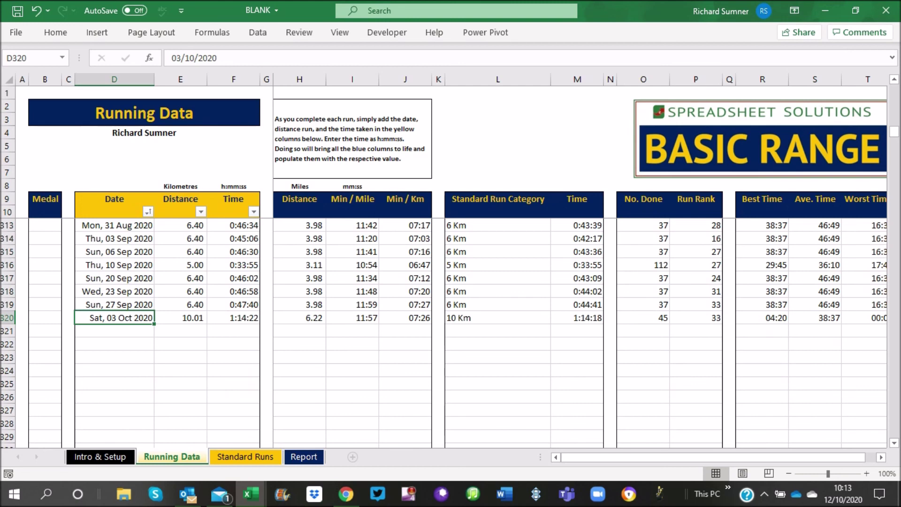
mouse_move(251, 494)
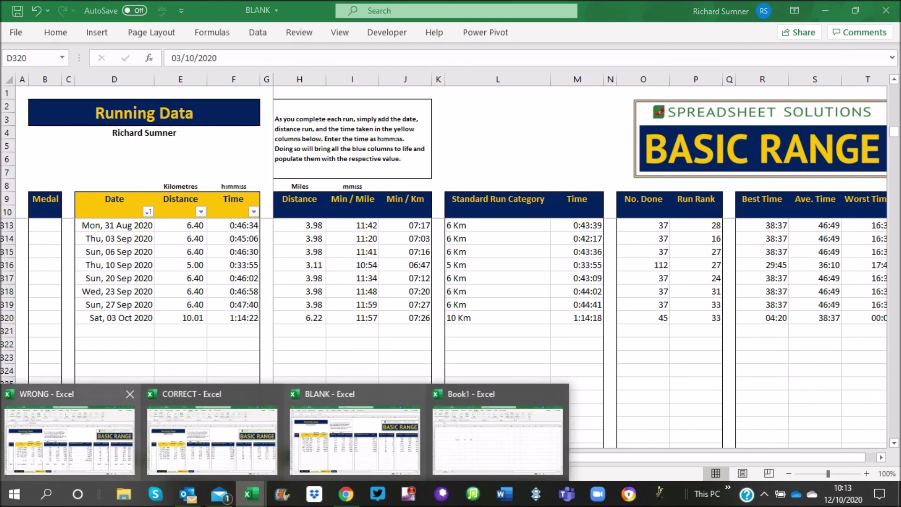
click(72, 436)
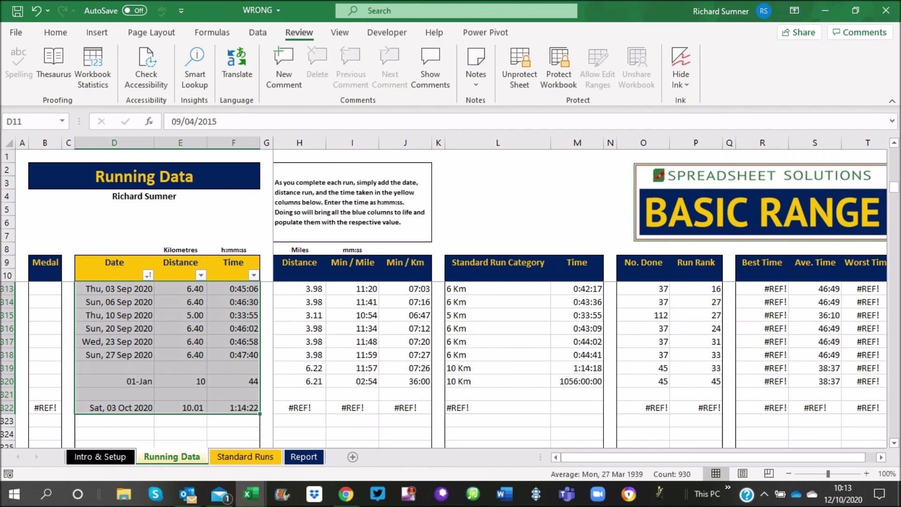